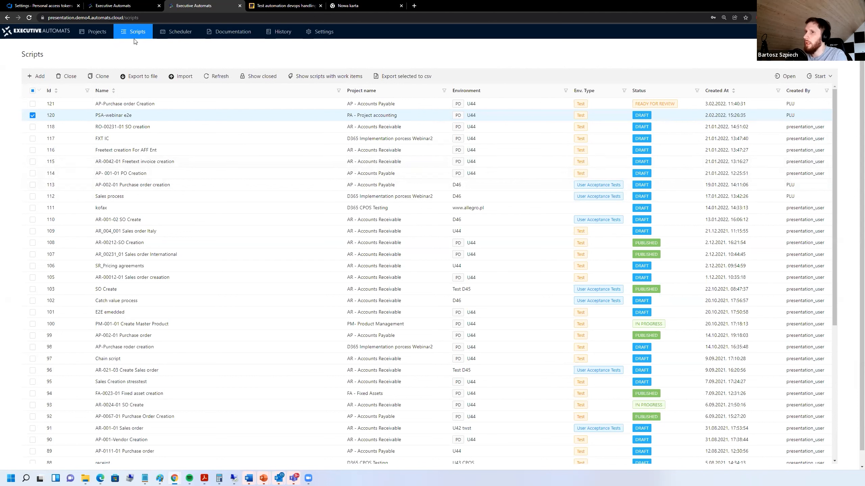
Look through the D365 Implementation and D365 Upgrade Process Webinar project structures, and view the Scheduler's job list.
{"action": "left_click", "coordinate": [101, 34]}
{"action": "left_click", "coordinate": [26, 141]}
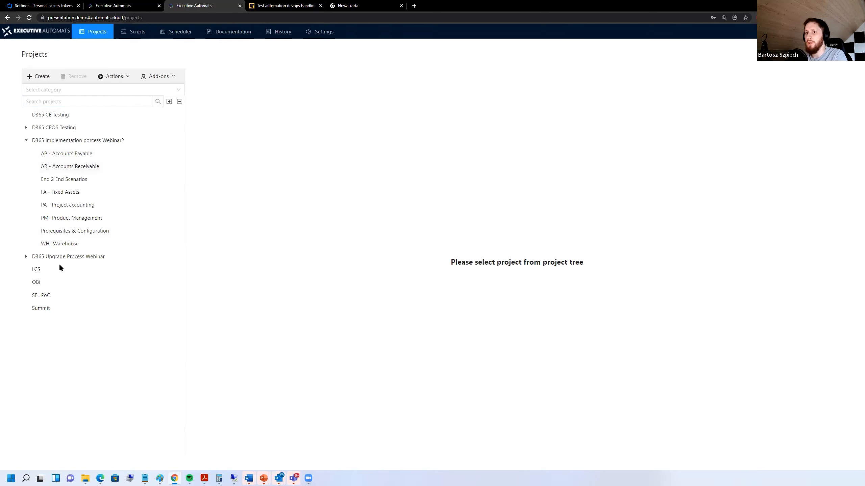
{"action": "left_click", "coordinate": [27, 256]}
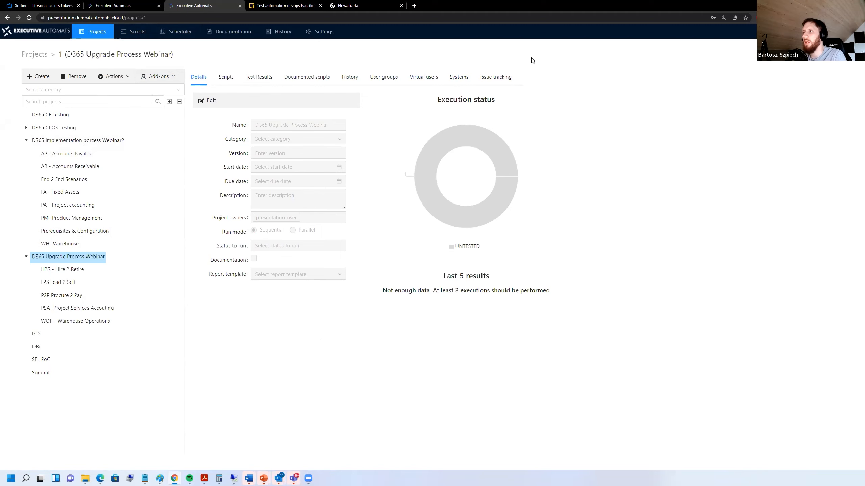
{"action": "left_click", "coordinate": [175, 38]}
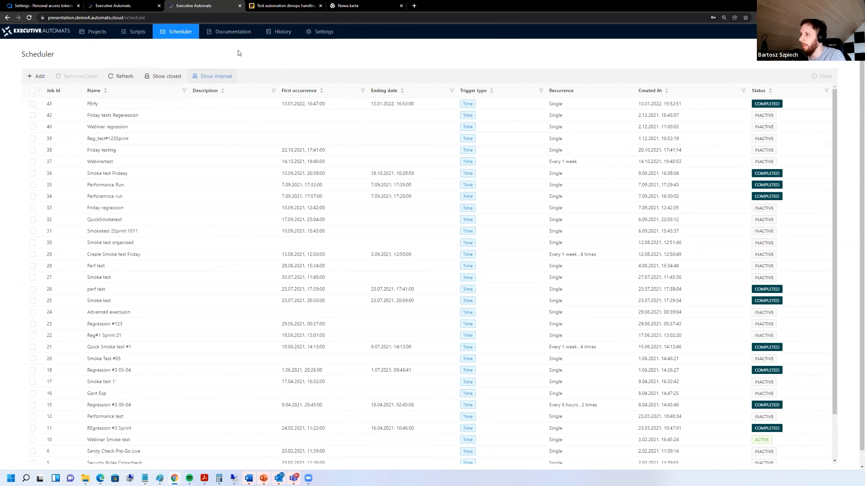
Start a new script and assign it to the AP - Accounts Payable project.
{"action": "left_click", "coordinate": [141, 34]}
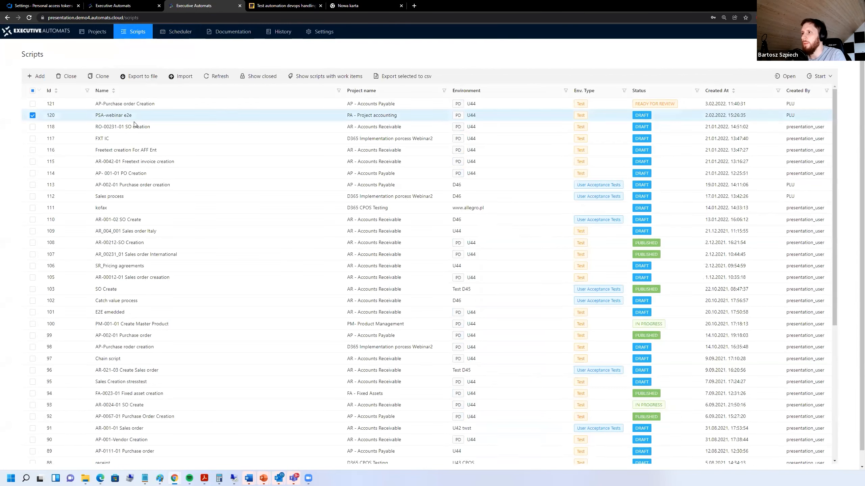
{"action": "left_click", "coordinate": [41, 77]}
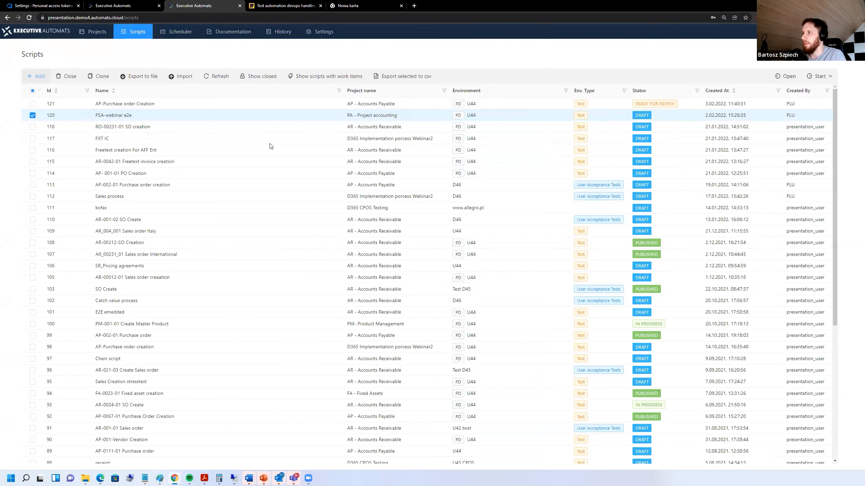
{"action": "left_click", "coordinate": [636, 61]}
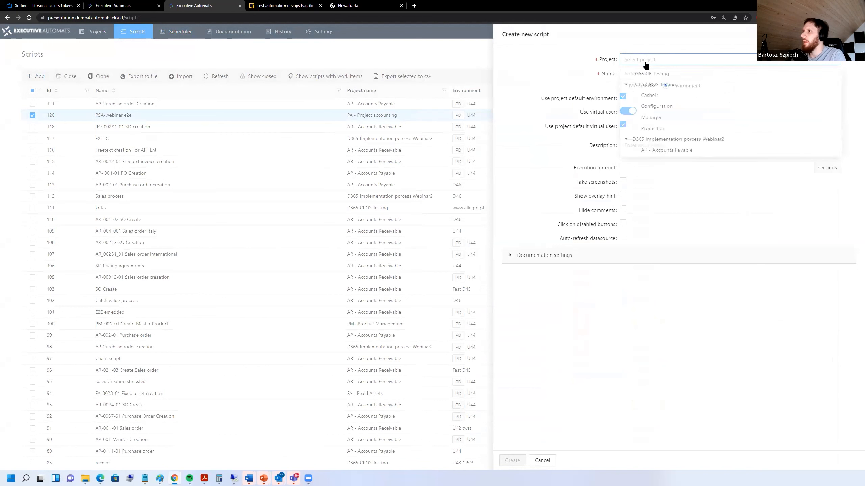
{"action": "scroll", "coordinate": [667, 132], "scroll_direction": "down", "scroll_amount": 1}
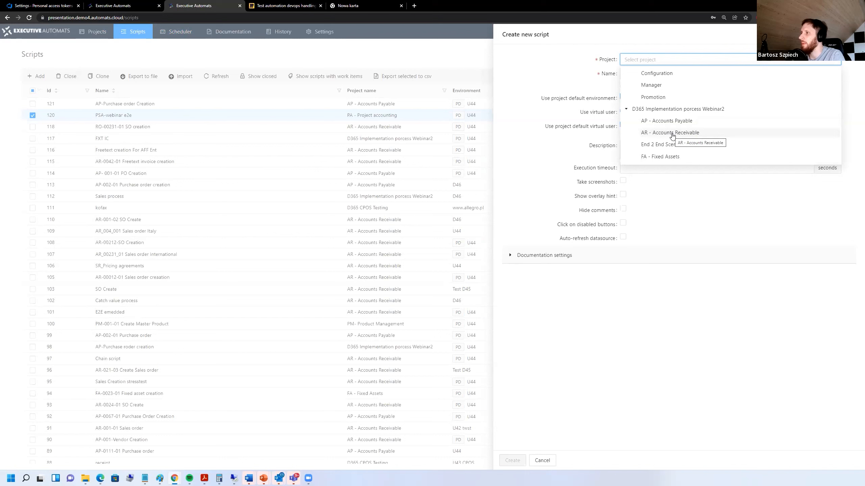
{"action": "left_click", "coordinate": [669, 121]}
Name the new script "AP-002-01 Purchase order Creation" and create it with the project's default environment and virtual user.
{"action": "left_click", "coordinate": [667, 74]}
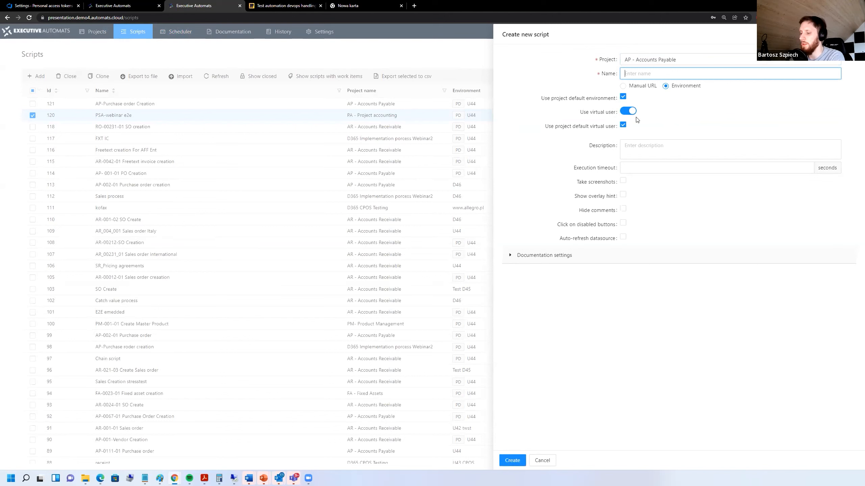
{"action": "type", "text": "AP"}
{"action": "type", "text": "-002"}
{"action": "type", "text": "-01 Prurchase order C"}
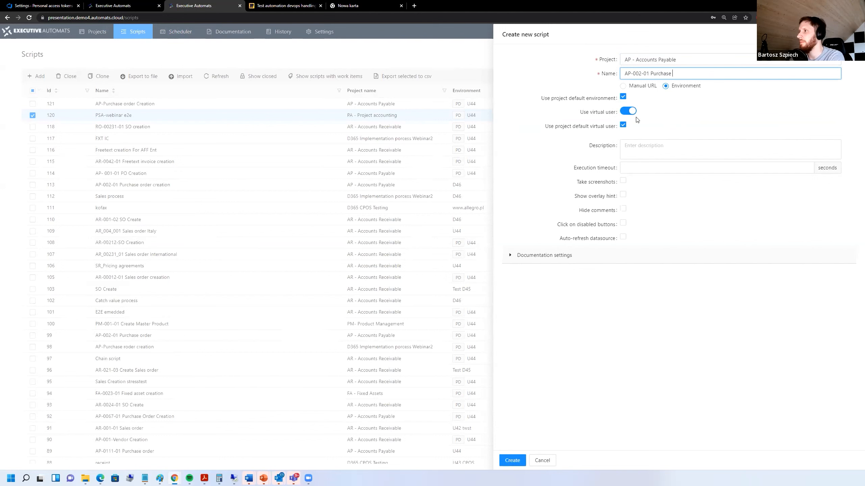
{"action": "type", "text": "reation"}
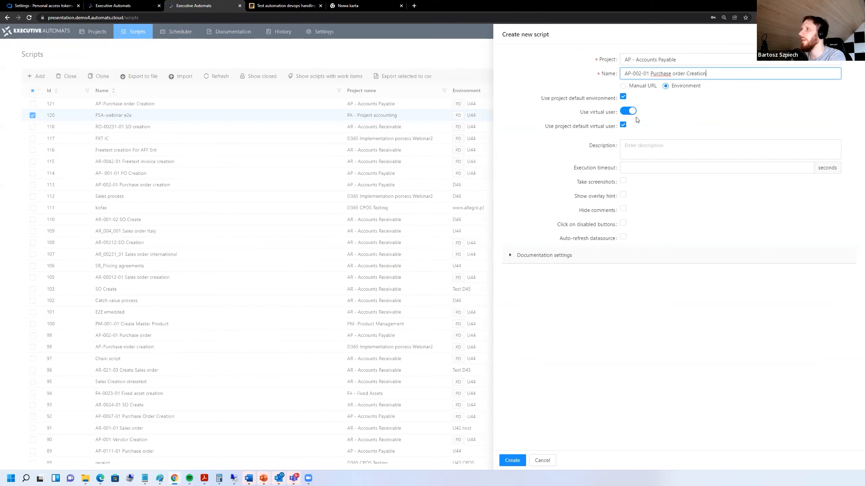
{"action": "left_click_drag", "start_coordinate": [649, 76], "coordinate": [615, 76]}
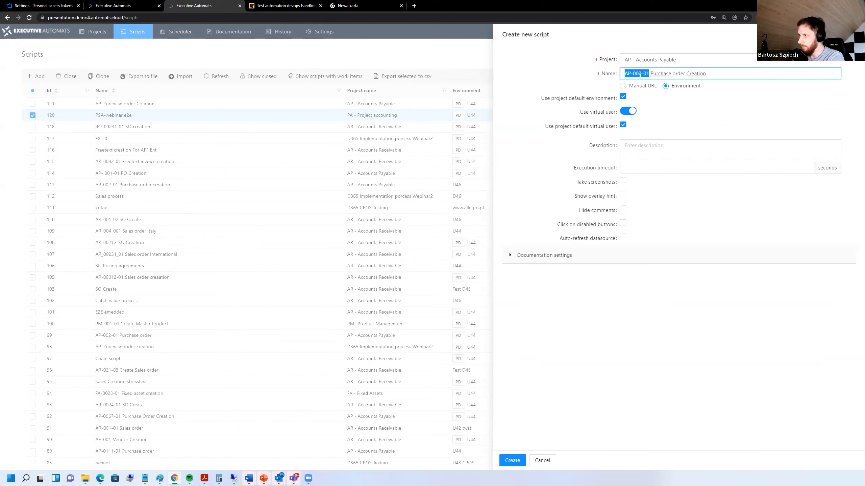
{"action": "left_click", "coordinate": [667, 114]}
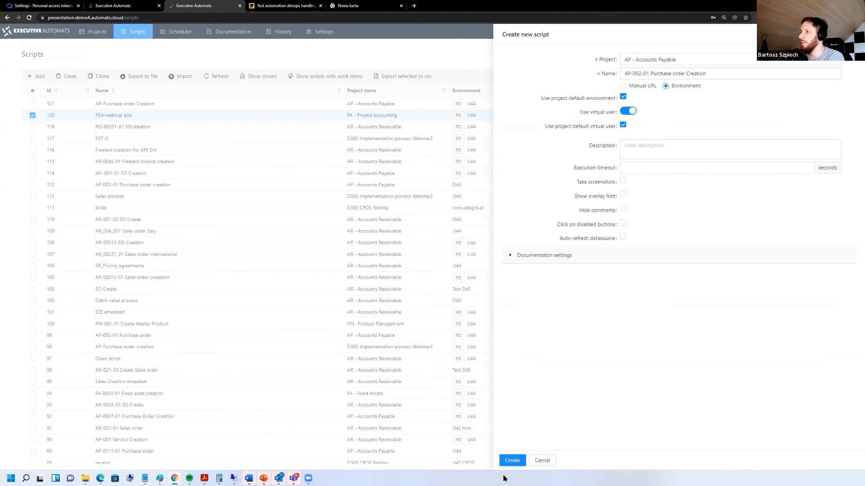
{"action": "left_click", "coordinate": [510, 463]}
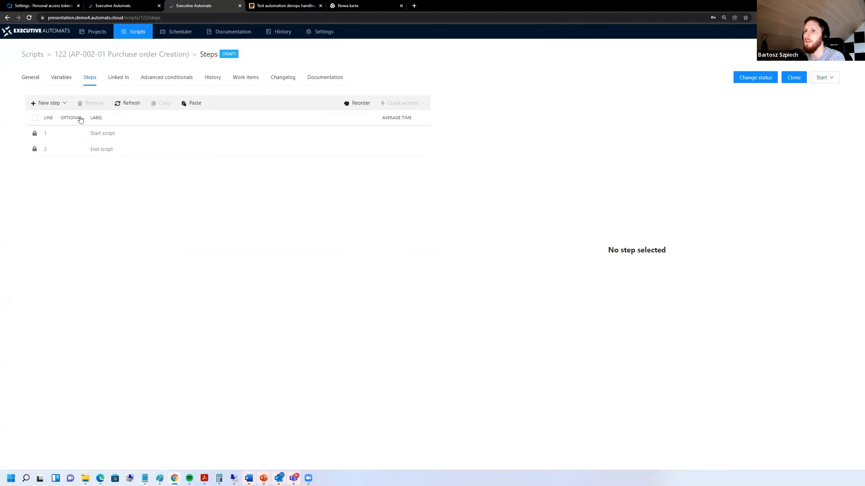
{"action": "left_click", "coordinate": [59, 104]}
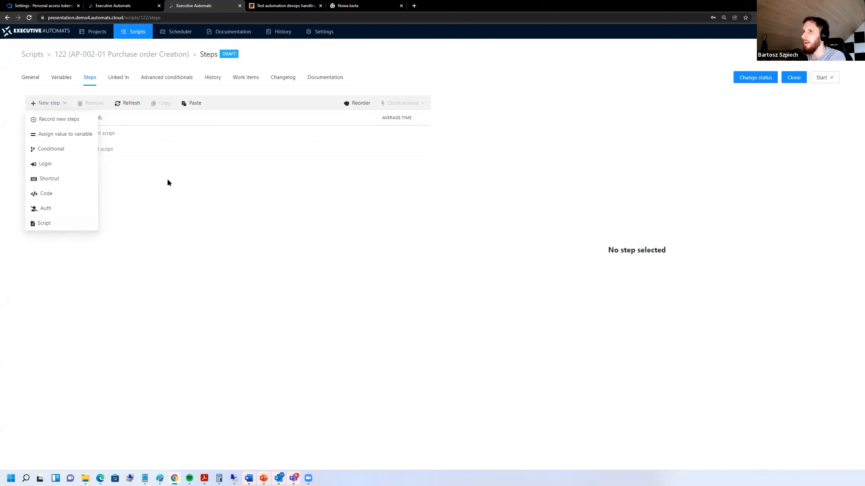
{"action": "left_click", "coordinate": [159, 113]}
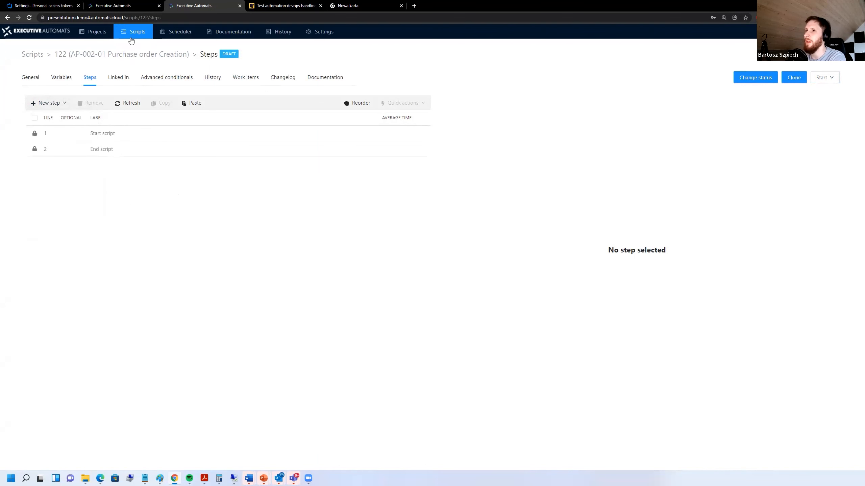
Copy the three steps between Start script and End script from the existing script "AP- 001-01 PO Creation".
{"action": "left_click", "coordinate": [135, 33]}
{"action": "left_click", "coordinate": [125, 186]}
{"action": "left_click", "coordinate": [35, 149]}
{"action": "left_click", "coordinate": [34, 165]}
{"action": "left_click", "coordinate": [35, 180]}
{"action": "left_click", "coordinate": [166, 106]}
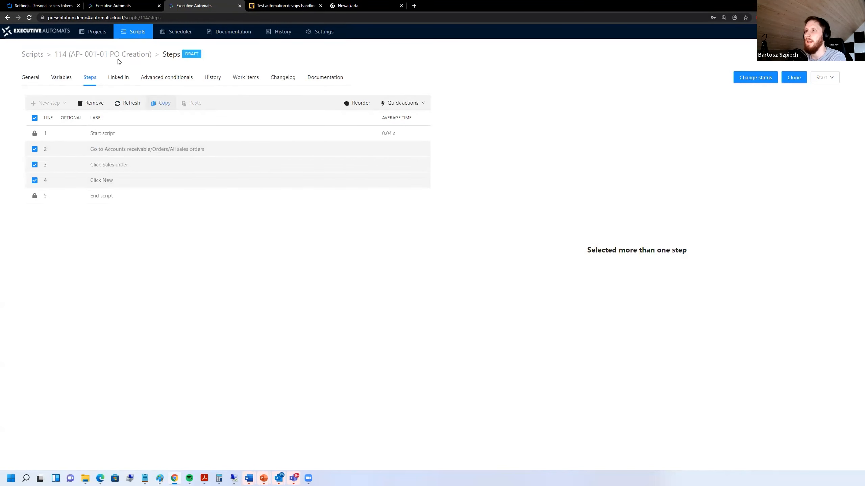
Reopen the script "AP-002-01 Purchase order Creation" and launch it in the recorder.
{"action": "left_click", "coordinate": [29, 55]}
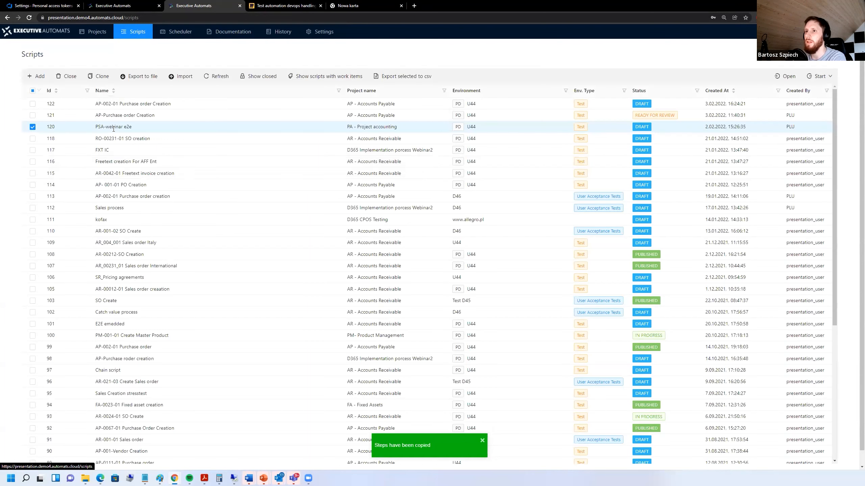
{"action": "left_click", "coordinate": [124, 109]}
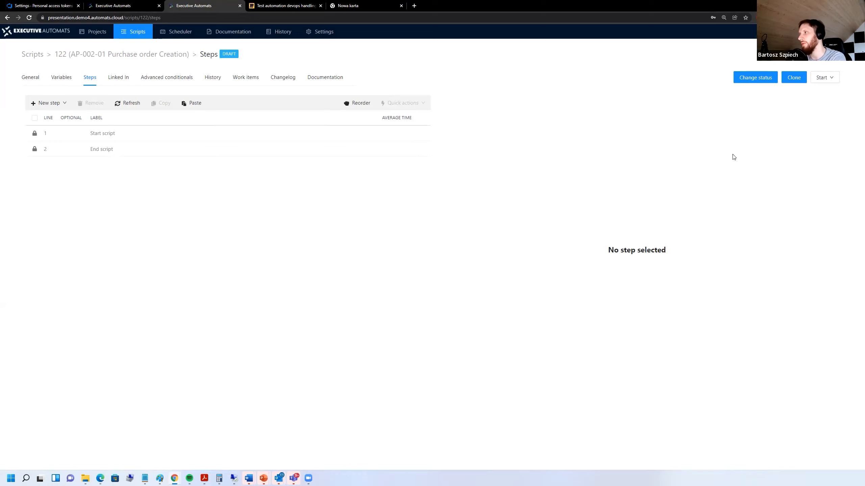
{"action": "left_click", "coordinate": [828, 81]}
{"action": "left_click", "coordinate": [825, 94]}
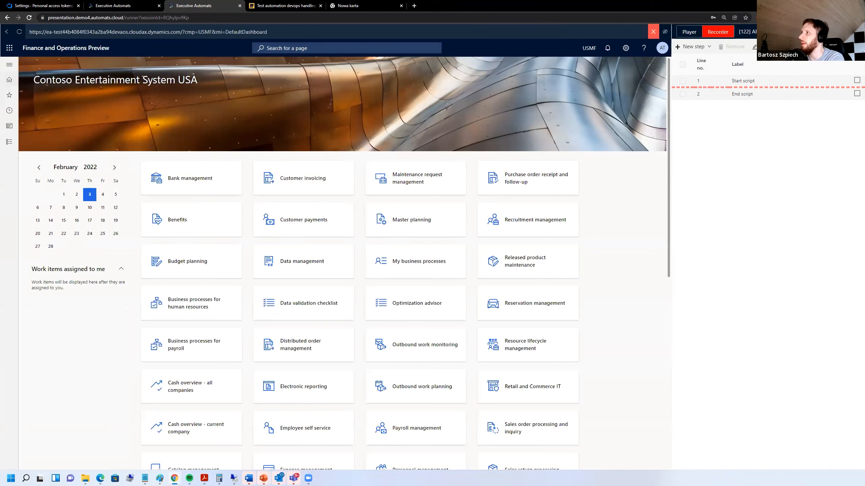
Record navigating to the All purchase orders page under Accounts payable, Purchase orders.
{"action": "left_click", "coordinate": [10, 141]}
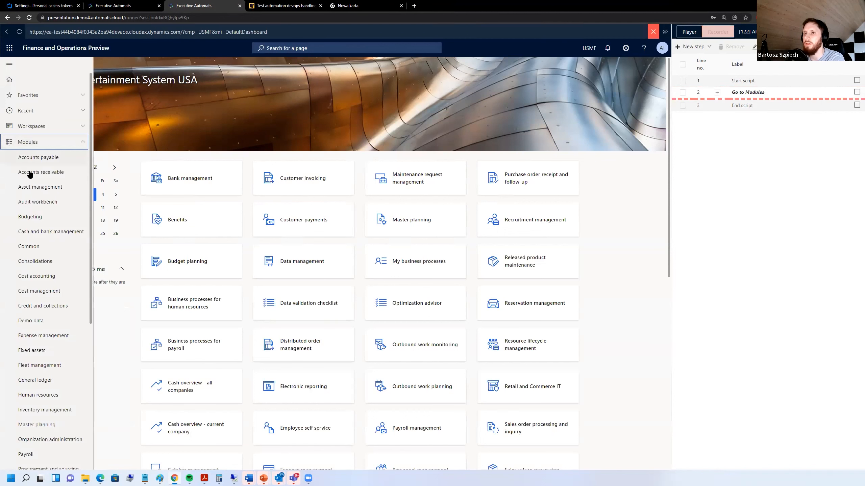
{"action": "left_click", "coordinate": [38, 159]}
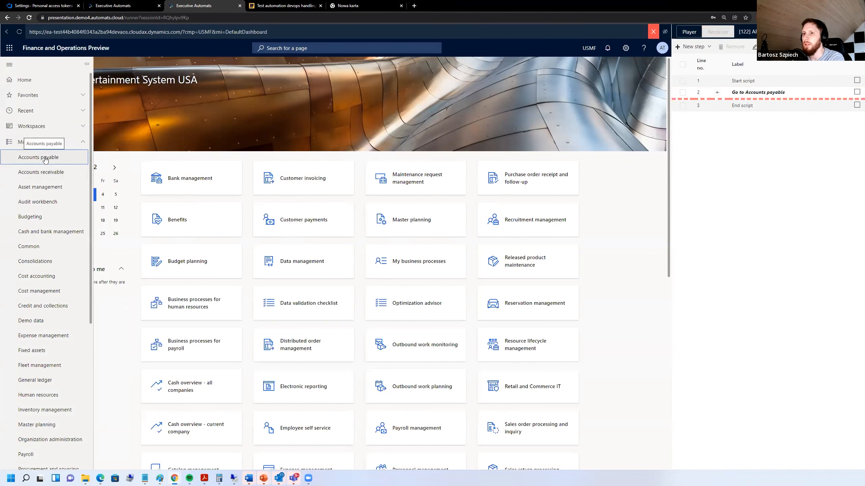
{"action": "left_click", "coordinate": [135, 159]}
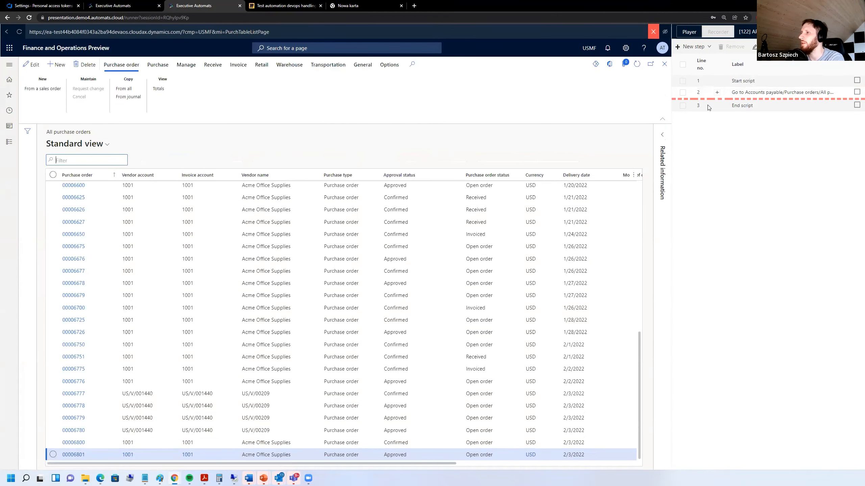
Record creating a new purchase order for the vendor Ade Supply Company.
{"action": "left_click", "coordinate": [61, 67]}
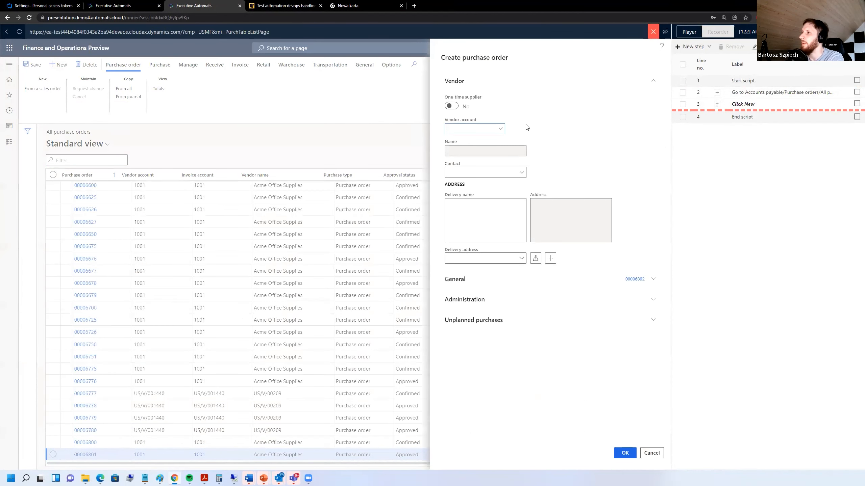
{"action": "left_click", "coordinate": [496, 132]}
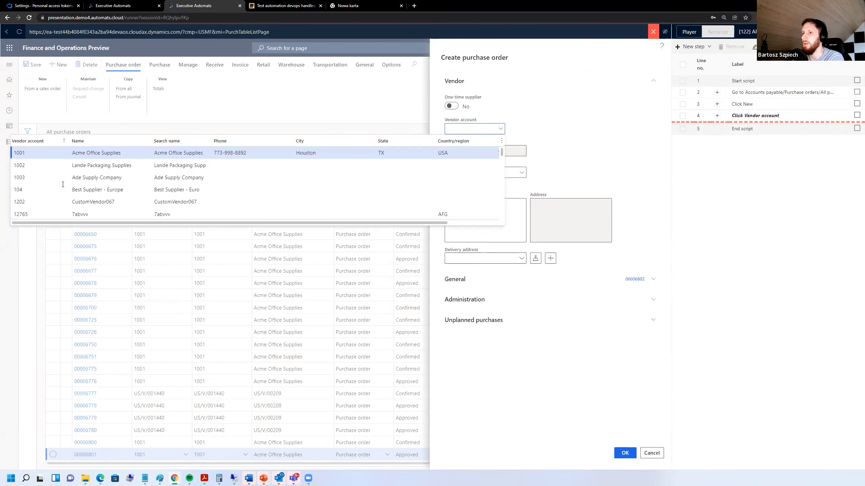
{"action": "left_click", "coordinate": [18, 175]}
{"action": "left_click", "coordinate": [631, 450]}
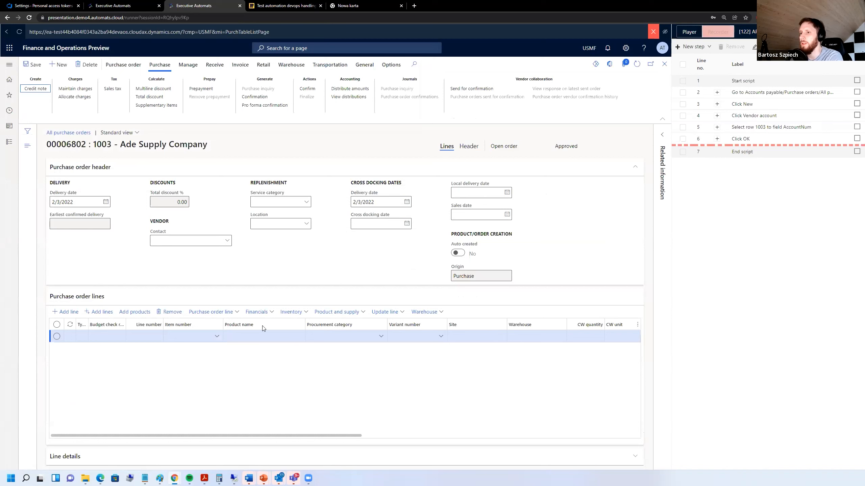
Record choosing item A0002 as the item number on the first purchase order line.
{"action": "left_click", "coordinate": [217, 336]}
{"action": "left_click", "coordinate": [217, 336]}
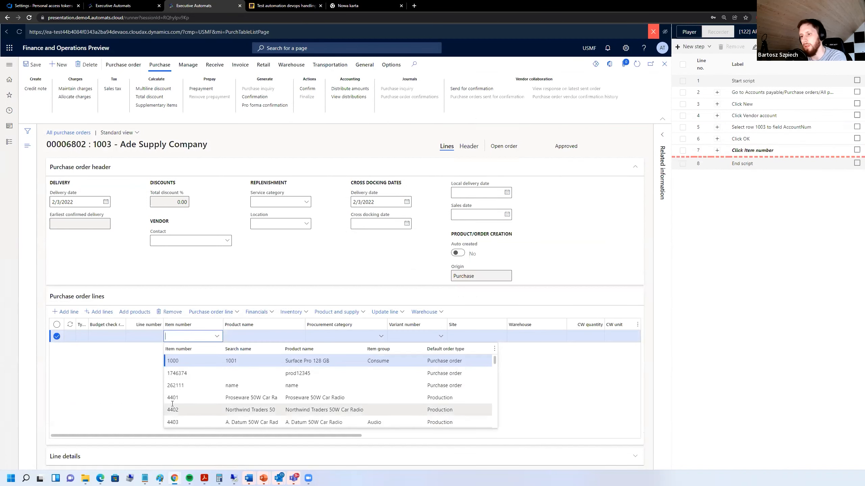
{"action": "scroll", "coordinate": [172, 404], "scroll_direction": "down", "scroll_amount": 1}
{"action": "left_click", "coordinate": [168, 410]}
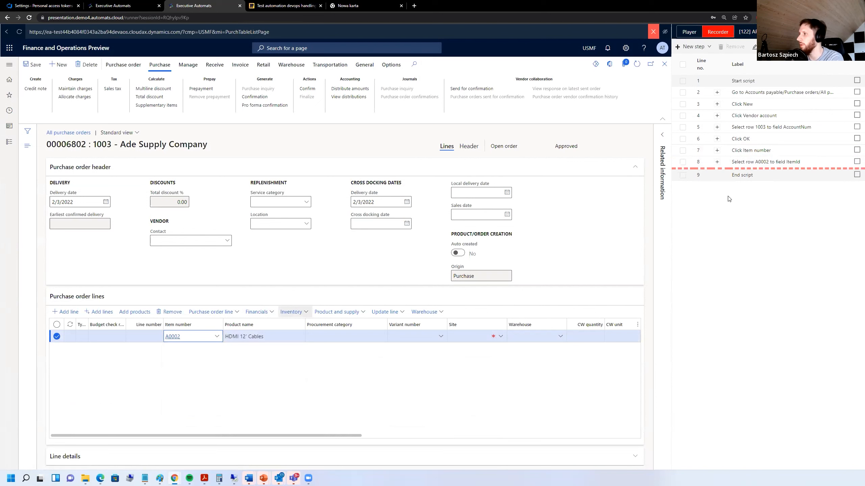
Examine the Picker variable sources, including Sequence, for the recorded item selection step, and return its value source to Constant.
{"action": "left_click", "coordinate": [717, 161]}
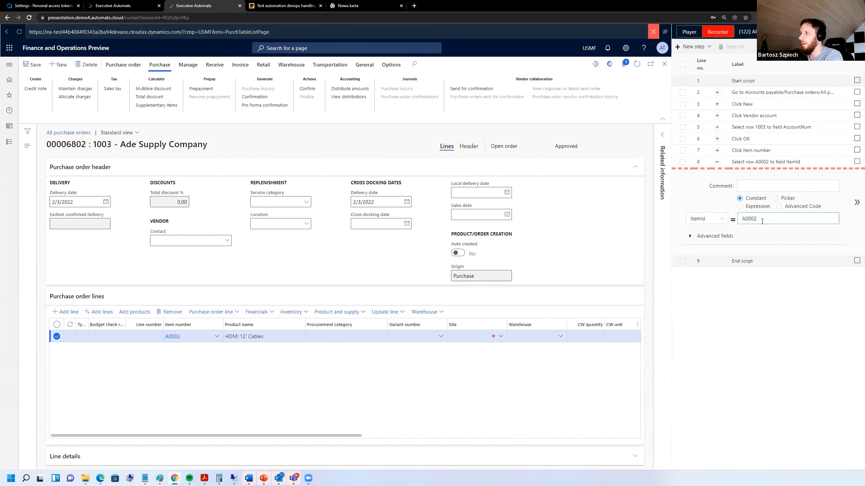
{"action": "left_click", "coordinate": [775, 199]}
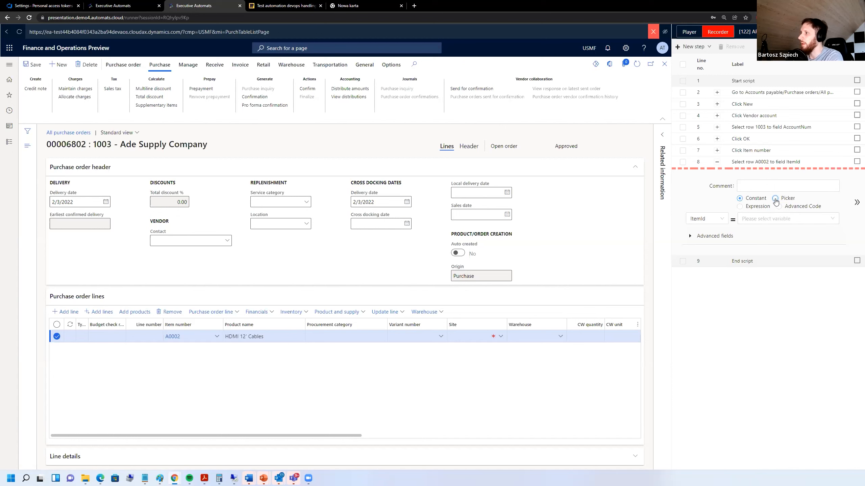
{"action": "left_click", "coordinate": [766, 220]}
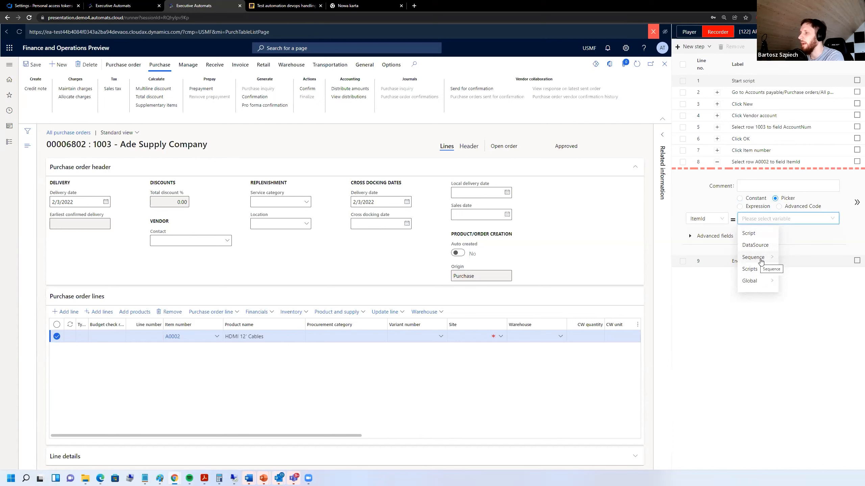
{"action": "left_click", "coordinate": [761, 261]}
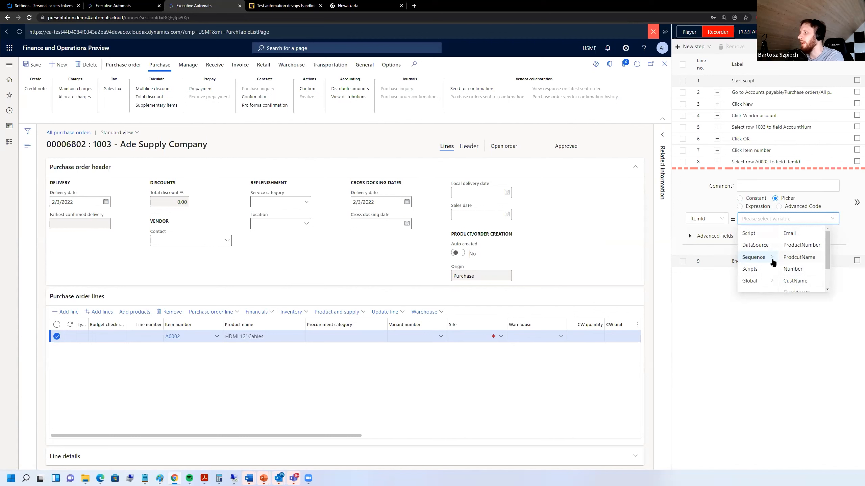
{"action": "left_click", "coordinate": [753, 198]}
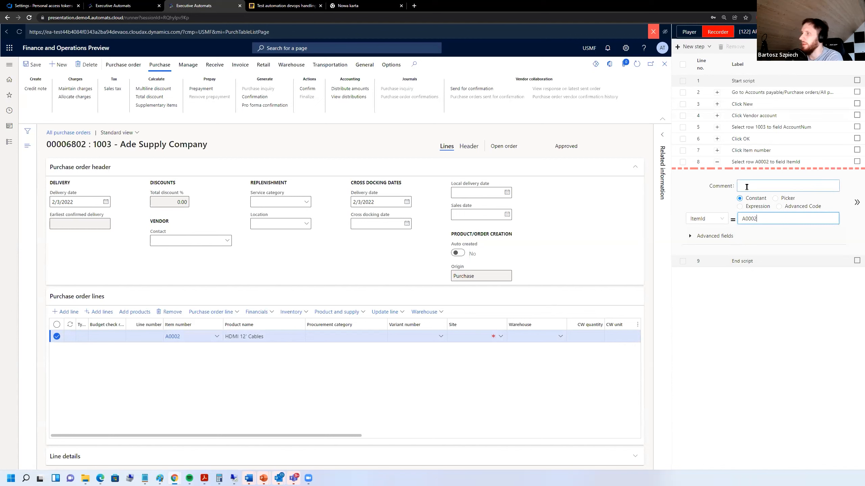
{"action": "left_click", "coordinate": [717, 162]}
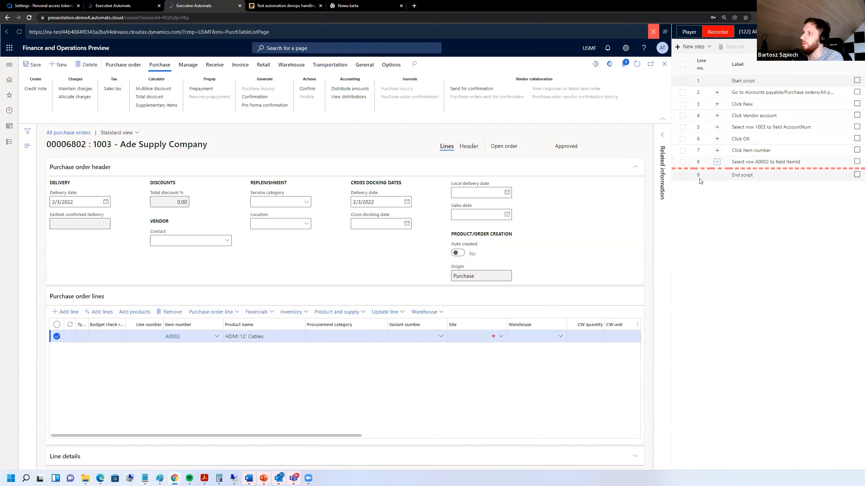
Record setting site 3 and warehouse 34 on the first purchase order line.
{"action": "left_click", "coordinate": [499, 339]}
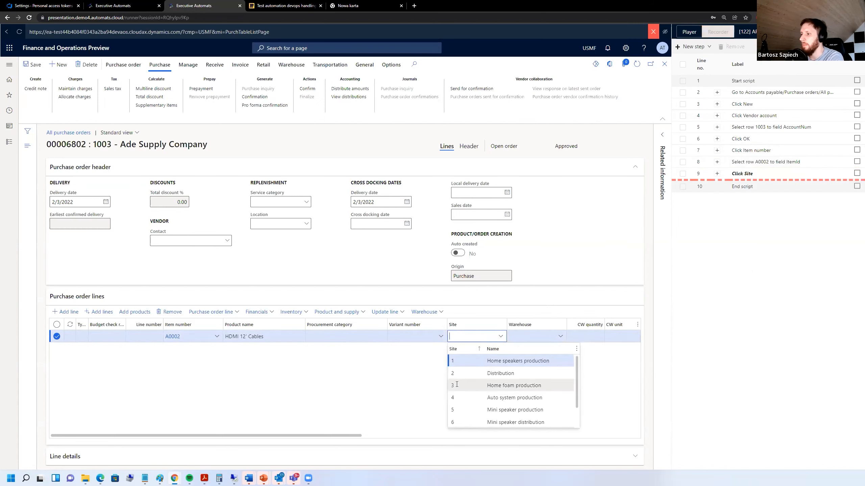
{"action": "left_click", "coordinate": [456, 387]}
{"action": "left_click", "coordinate": [558, 340]}
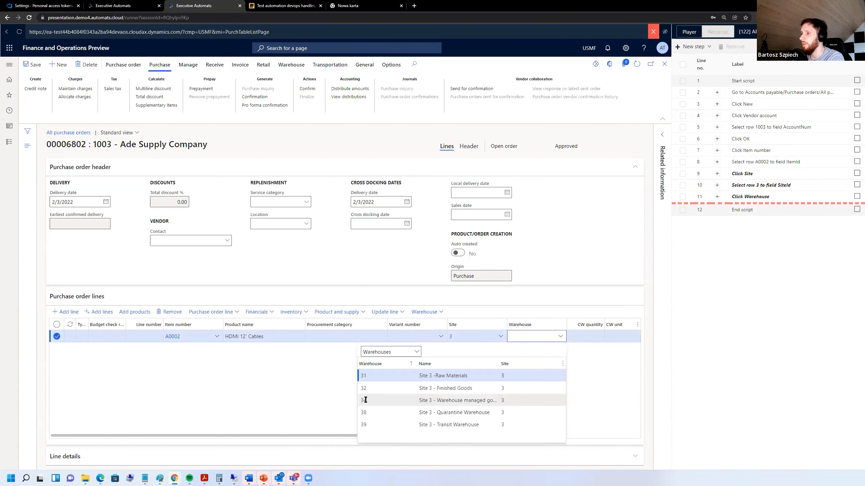
{"action": "left_click", "coordinate": [365, 400]}
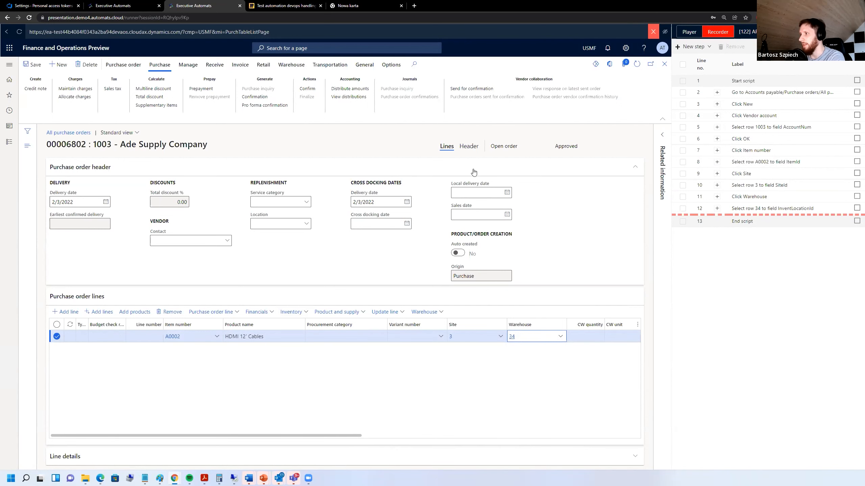
Record switching to the purchase order's Header view and confirming the order, accepting the vendor confirmation prompt.
{"action": "left_click", "coordinate": [468, 146]}
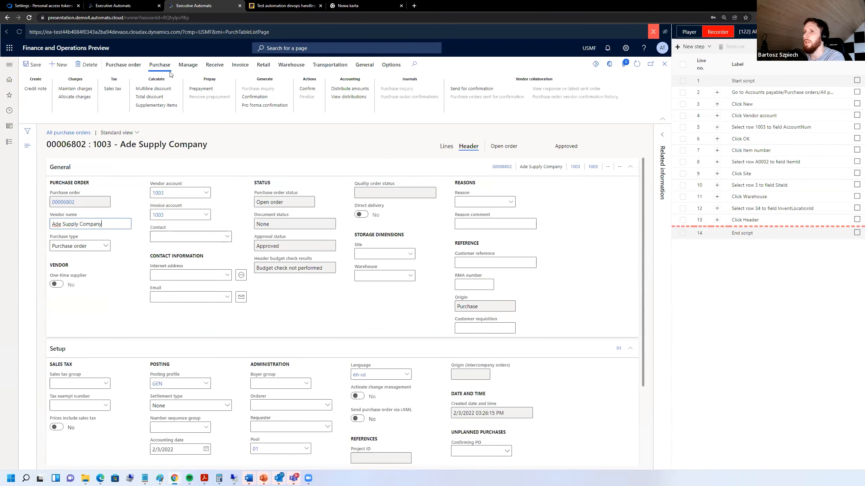
{"action": "left_click", "coordinate": [159, 67]}
{"action": "left_click", "coordinate": [307, 88]}
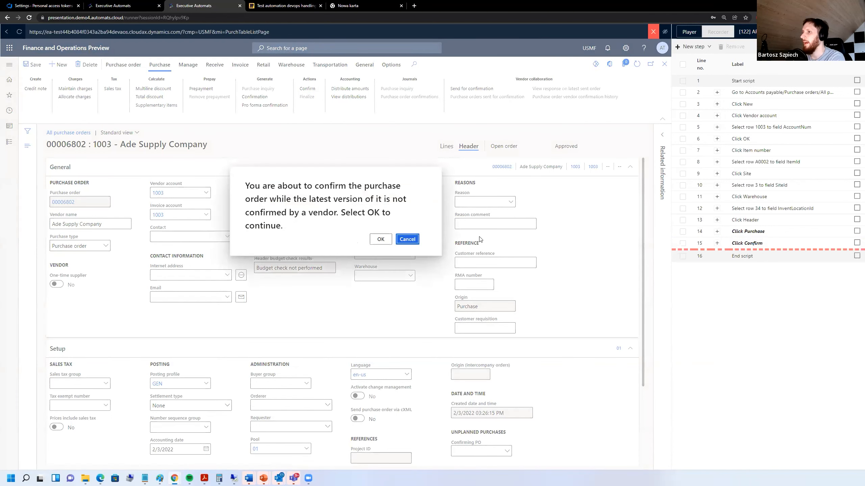
{"action": "left_click", "coordinate": [380, 239]}
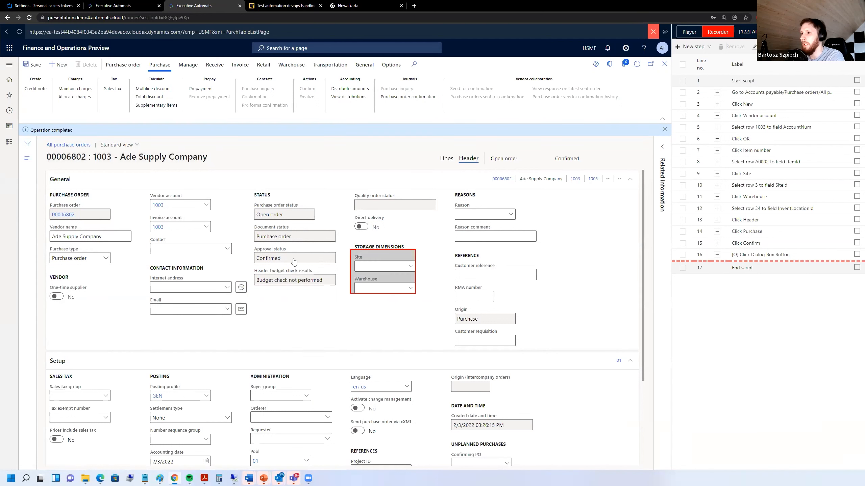
Add an inspect step storing Approval status in local variable StatusPO, with a condition that continues on Confirmed and otherwise warns with message "Oops".
{"action": "left_click", "coordinate": [282, 260]}
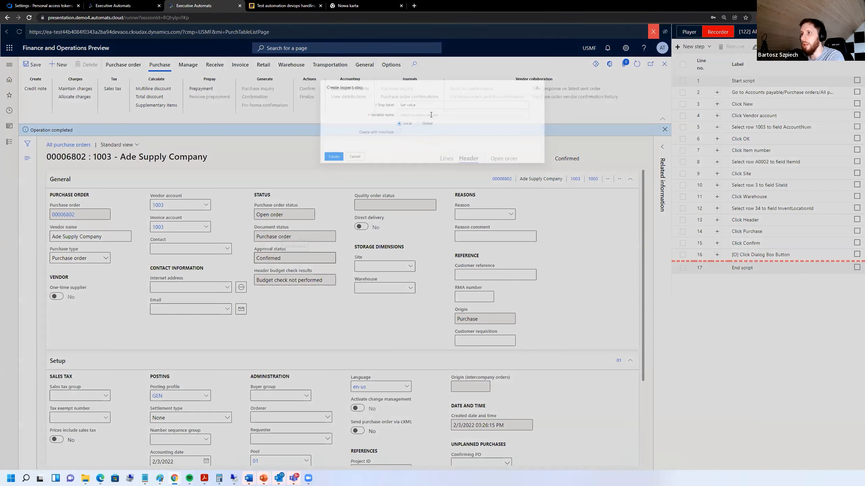
{"action": "left_click", "coordinate": [429, 112]}
{"action": "type", "text": "StatusPO"}
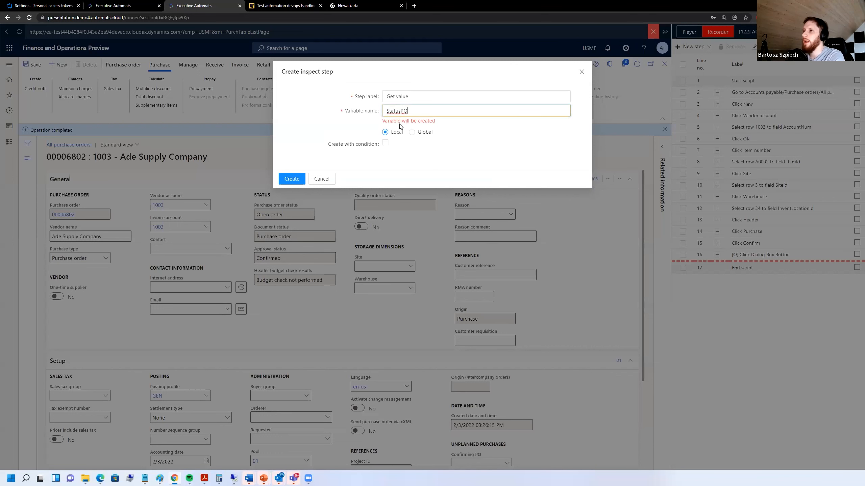
{"action": "left_click", "coordinate": [385, 143]}
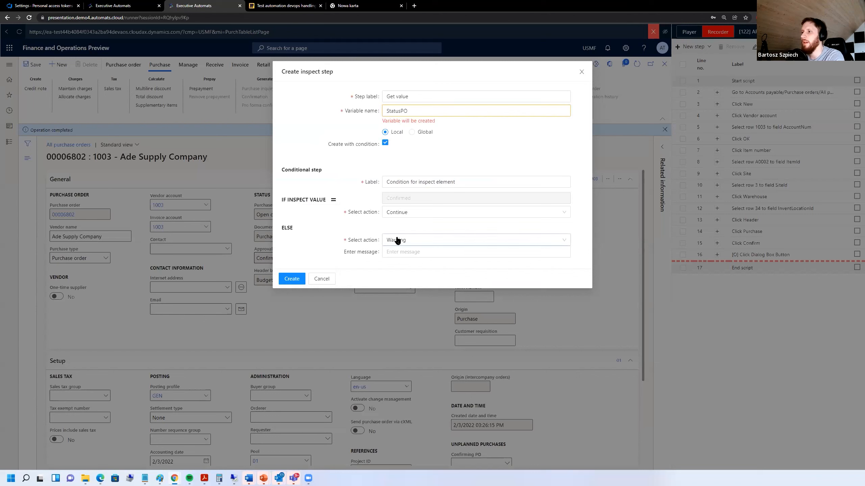
{"action": "left_click", "coordinate": [293, 282]}
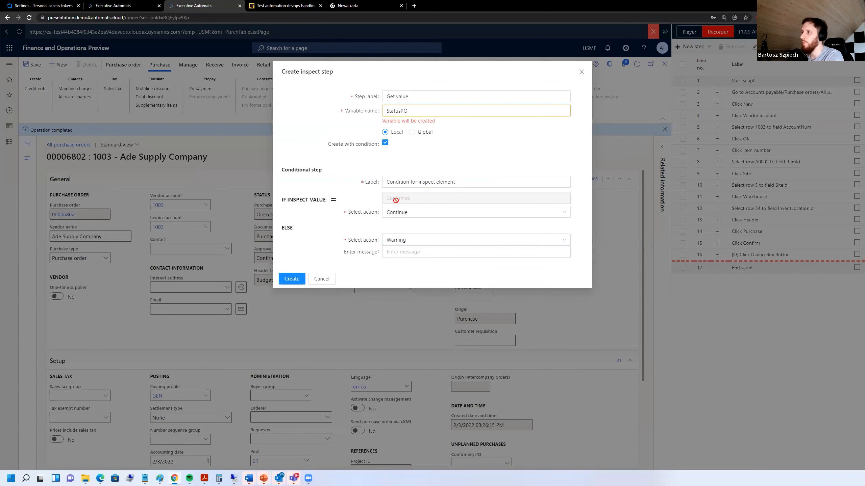
{"action": "left_click", "coordinate": [397, 252]}
{"action": "type", "text": "Oops"}
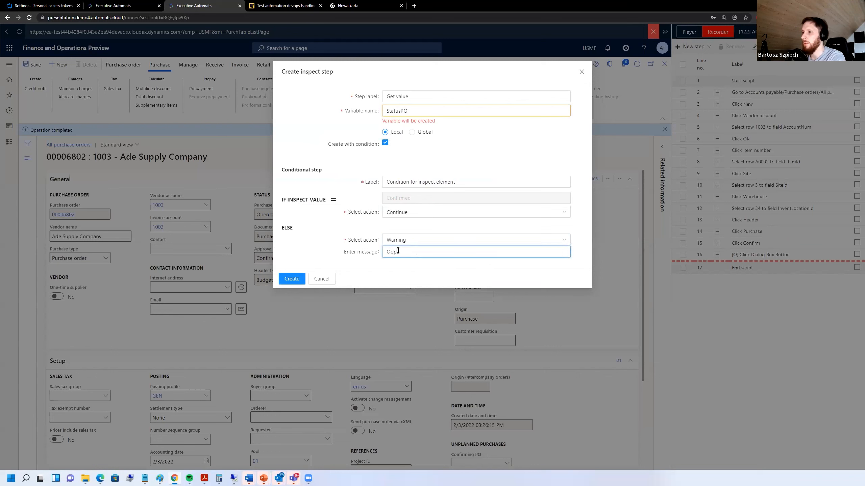
{"action": "left_click", "coordinate": [286, 279]}
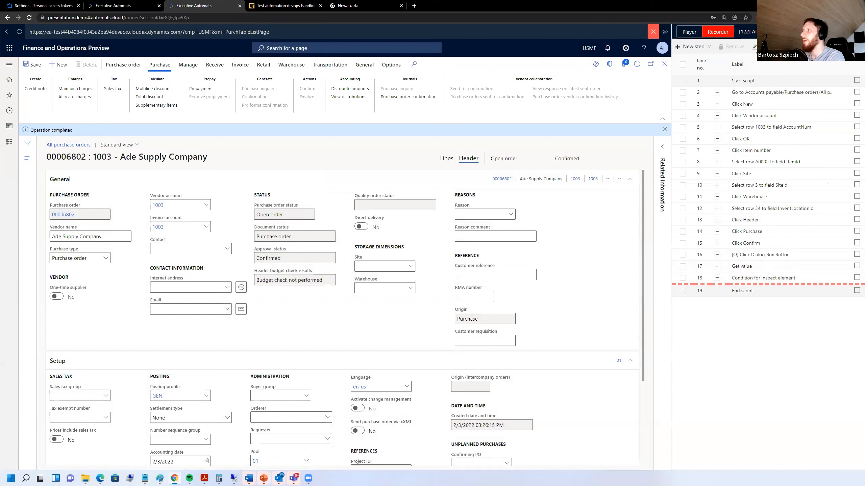
Switch from recording to playback and play the recorded purchase order script.
{"action": "left_click", "coordinate": [689, 32]}
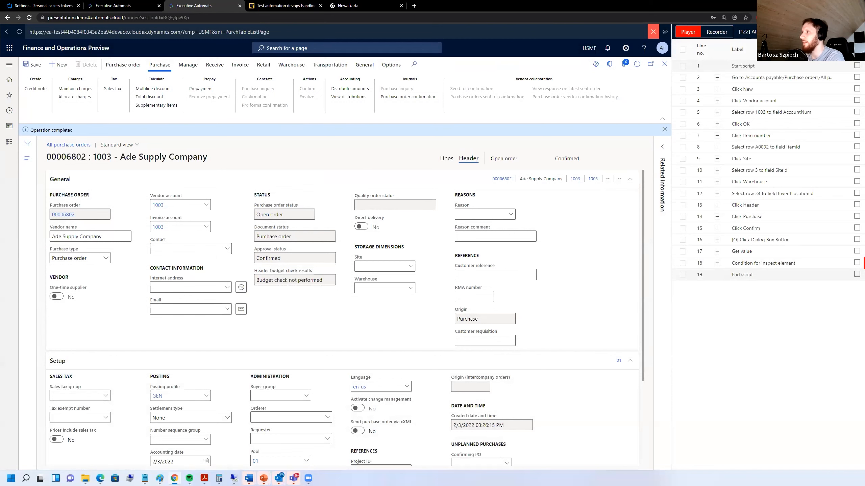
{"action": "left_click", "coordinate": [837, 31]}
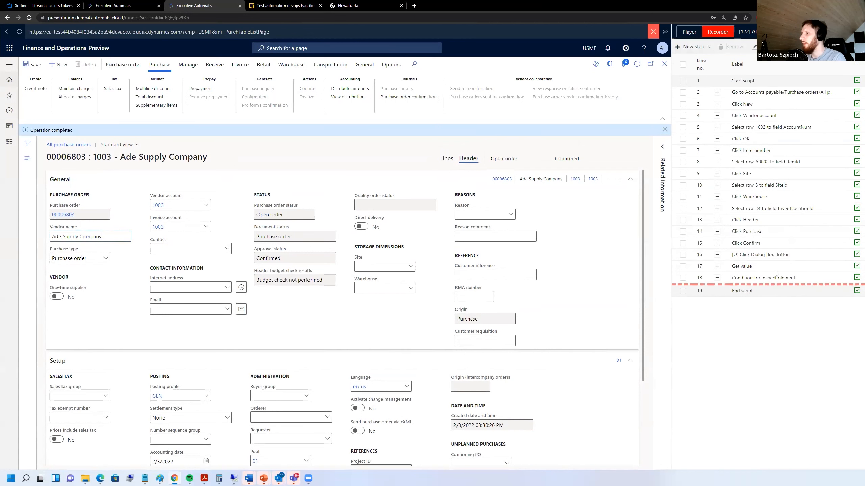
Record opening the Purchase order confirmations, store the confirmation's amount in a new variable Amount with an inspect step, and close the recording session.
{"action": "left_click", "coordinate": [396, 98]}
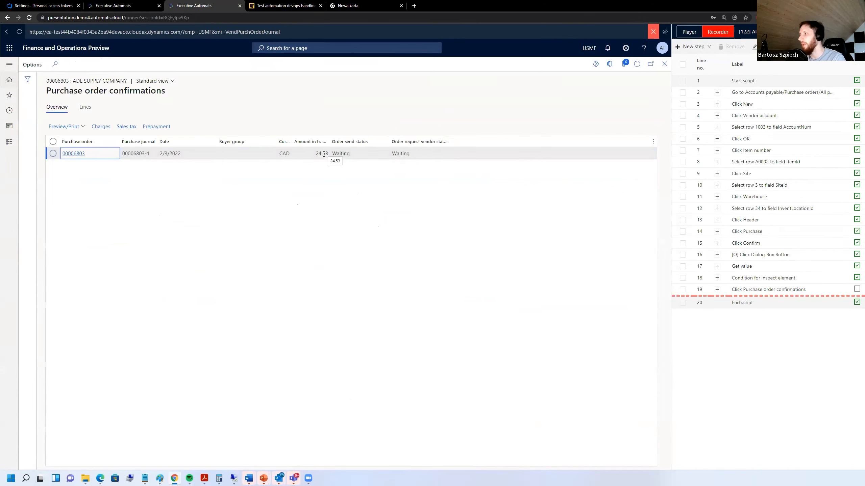
{"action": "left_click", "coordinate": [642, 154]}
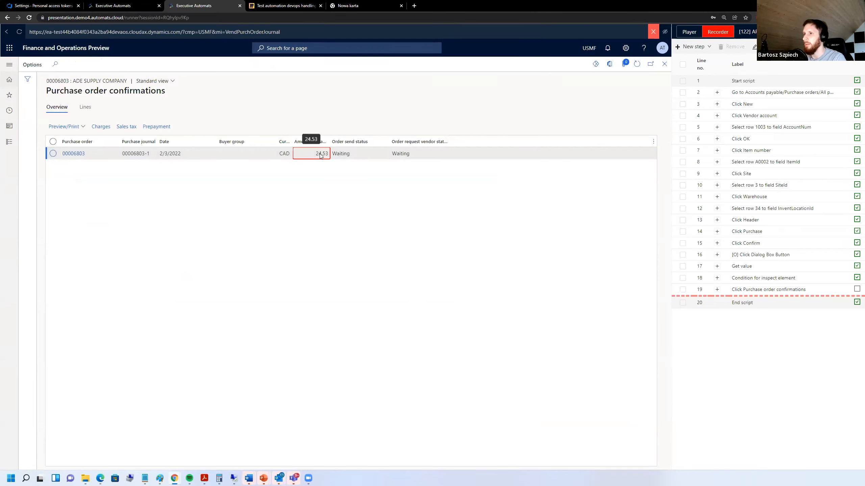
{"action": "left_click", "coordinate": [321, 155]}
{"action": "left_click", "coordinate": [396, 108]}
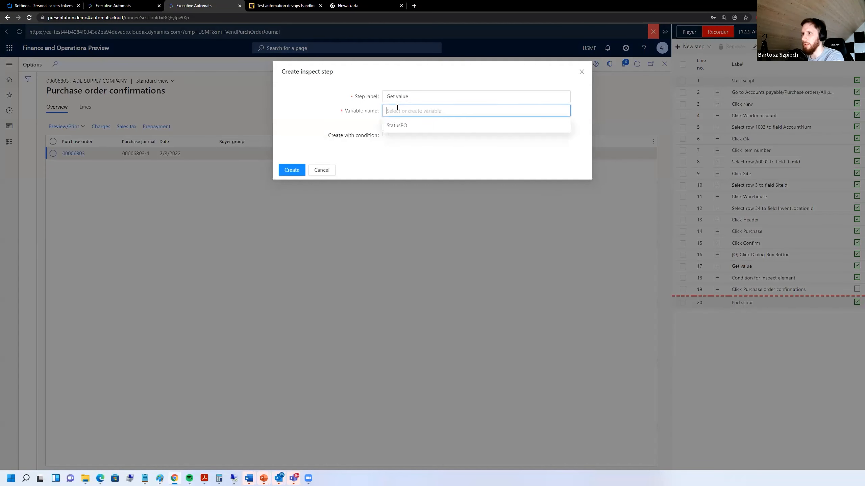
{"action": "type", "text": "Amount"}
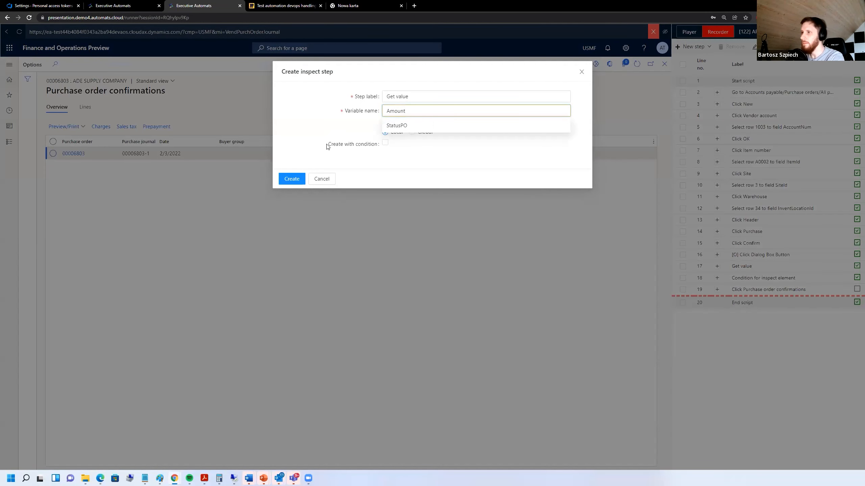
{"action": "left_click", "coordinate": [291, 179]}
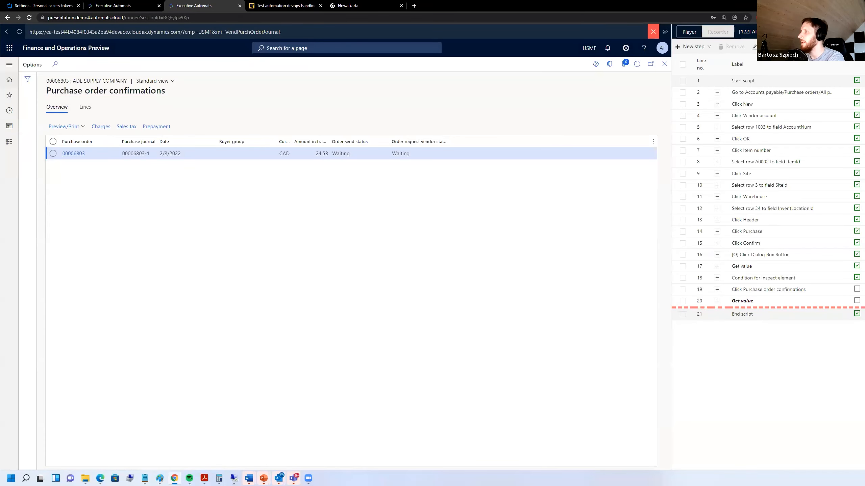
{"action": "left_click", "coordinate": [653, 31]}
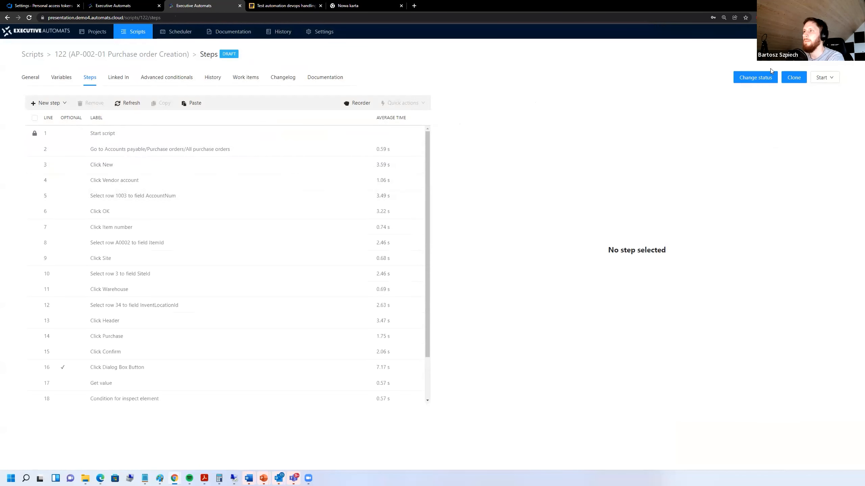
{"action": "left_click", "coordinate": [829, 82]}
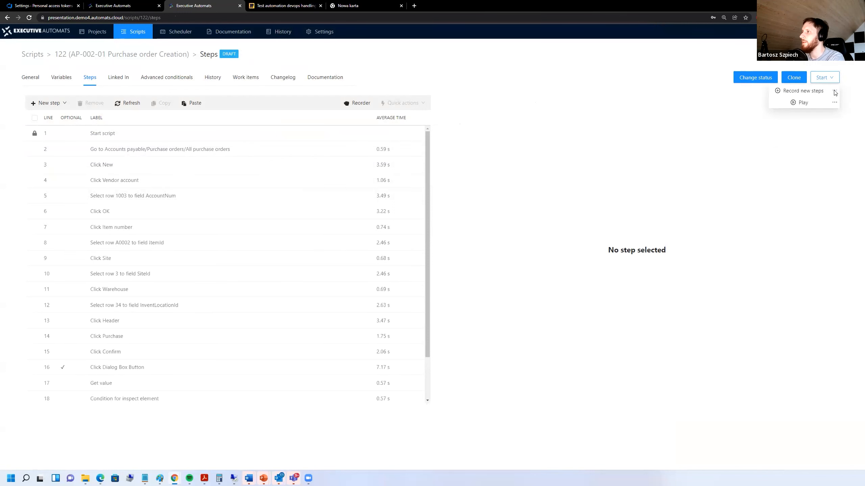
{"action": "left_click", "coordinate": [834, 91]}
{"action": "left_click", "coordinate": [390, 153]}
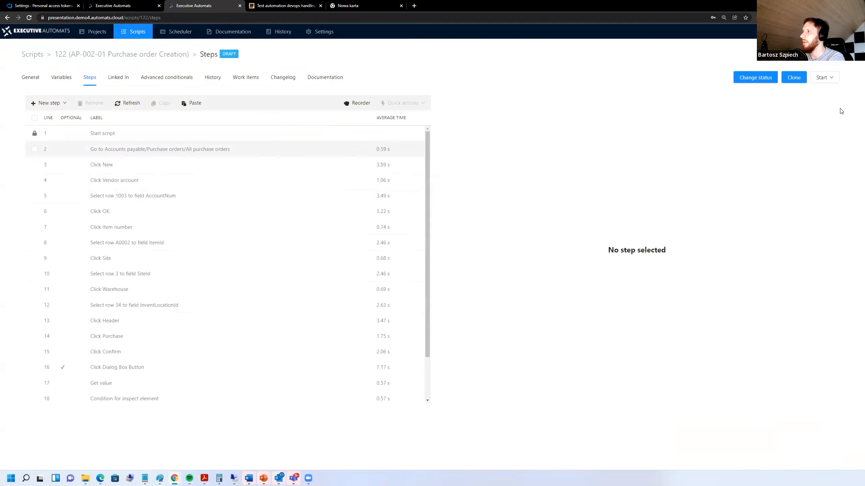
Run the AP-002-01 Purchase order Creation script in Background play mode with Documentation enabled.
{"action": "left_click", "coordinate": [836, 79]}
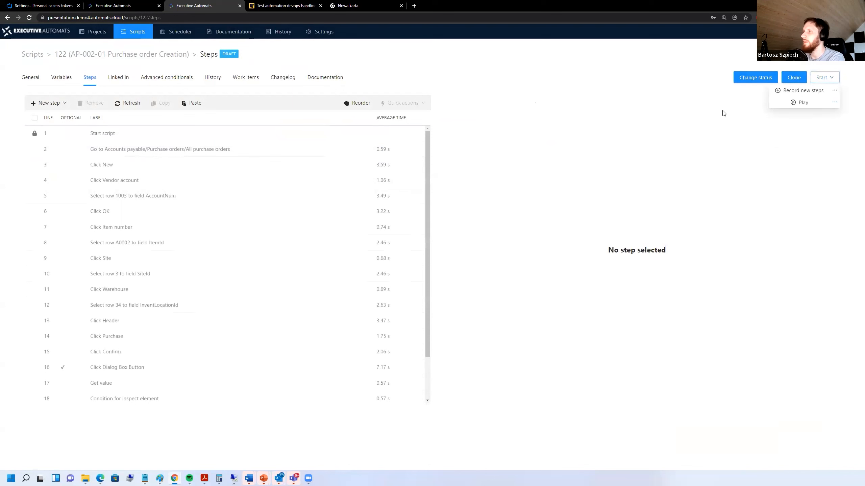
{"action": "left_click", "coordinate": [835, 104]}
{"action": "left_click", "coordinate": [456, 95]}
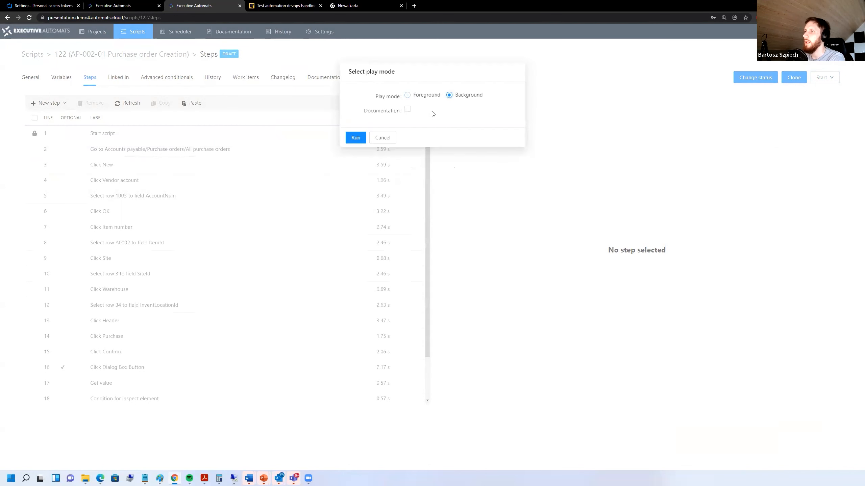
{"action": "left_click", "coordinate": [407, 109]}
{"action": "left_click", "coordinate": [356, 138]}
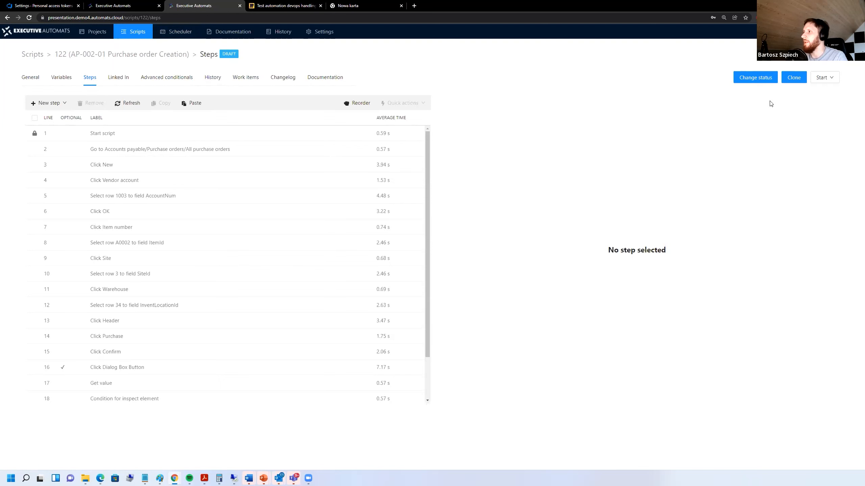
Change the purchase order script's status to Ready for review.
{"action": "left_click", "coordinate": [763, 78]}
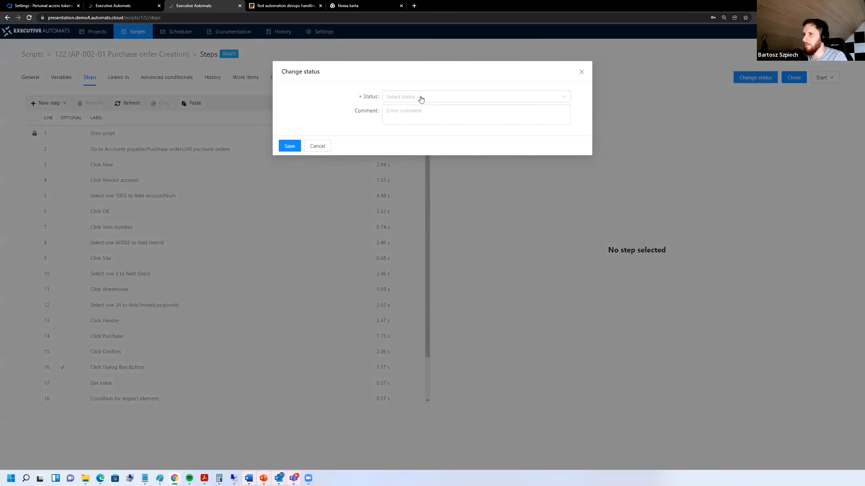
{"action": "left_click", "coordinate": [419, 97]}
{"action": "left_click", "coordinate": [404, 136]}
{"action": "left_click", "coordinate": [288, 145]}
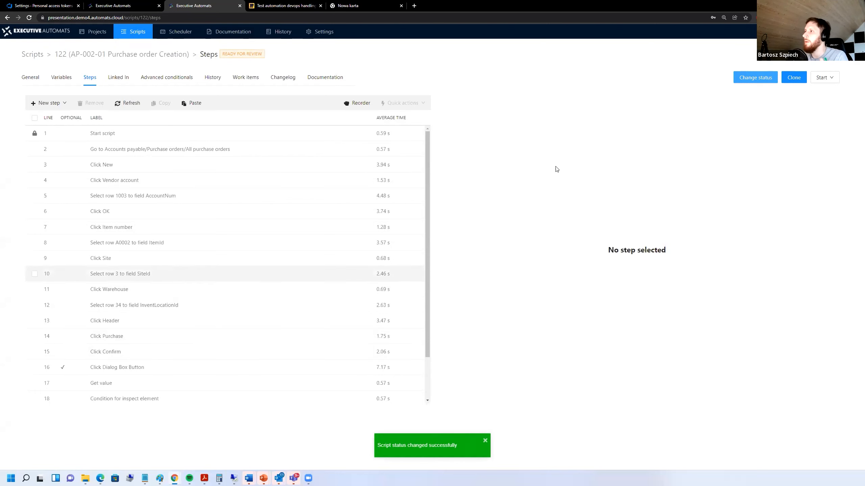
{"action": "left_click", "coordinate": [755, 78]}
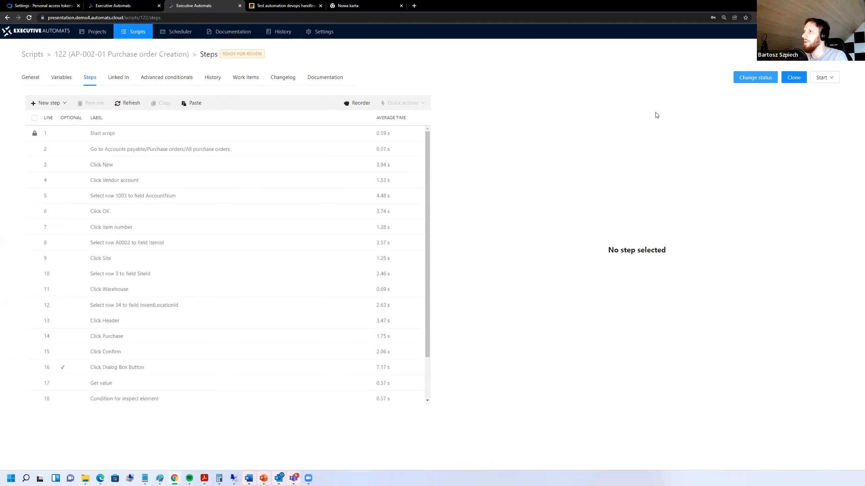
{"action": "left_click", "coordinate": [483, 103]}
{"action": "left_click", "coordinate": [410, 112]}
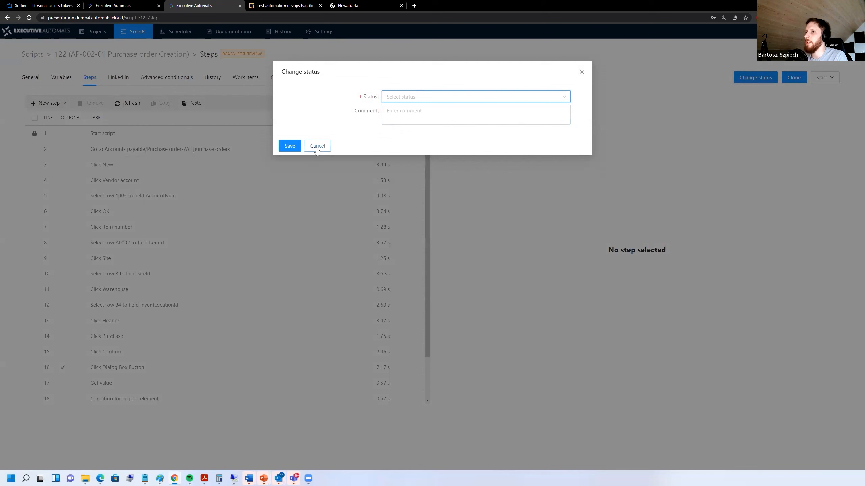
{"action": "left_click", "coordinate": [318, 146]}
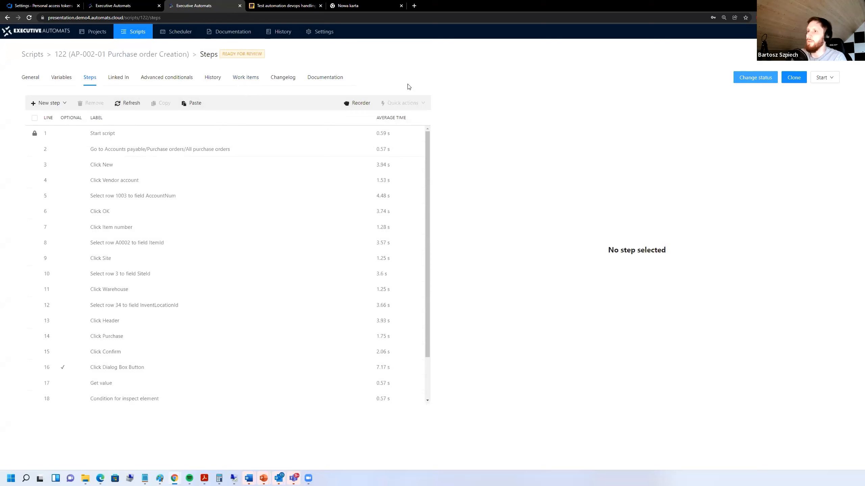
Examine the errors and warnings of the terminated AP-Purchase order Creation run started at 11:44:37 in the execution history.
{"action": "left_click", "coordinate": [278, 33]}
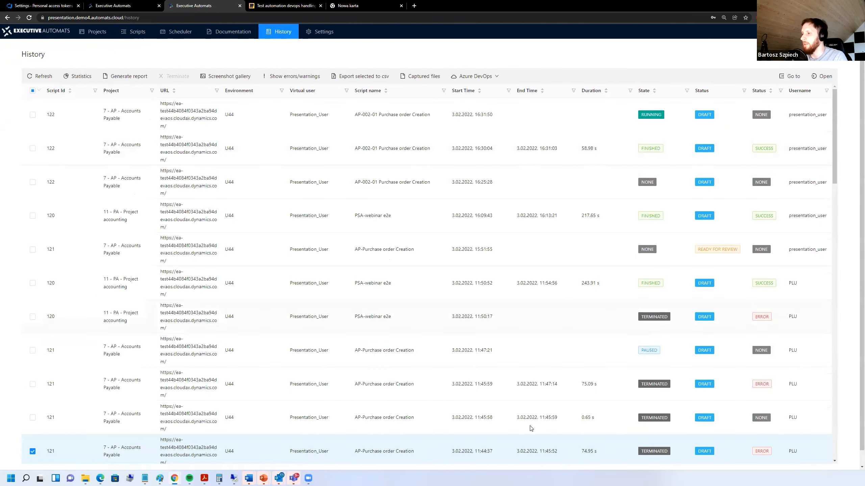
{"action": "double_click", "coordinate": [511, 452]}
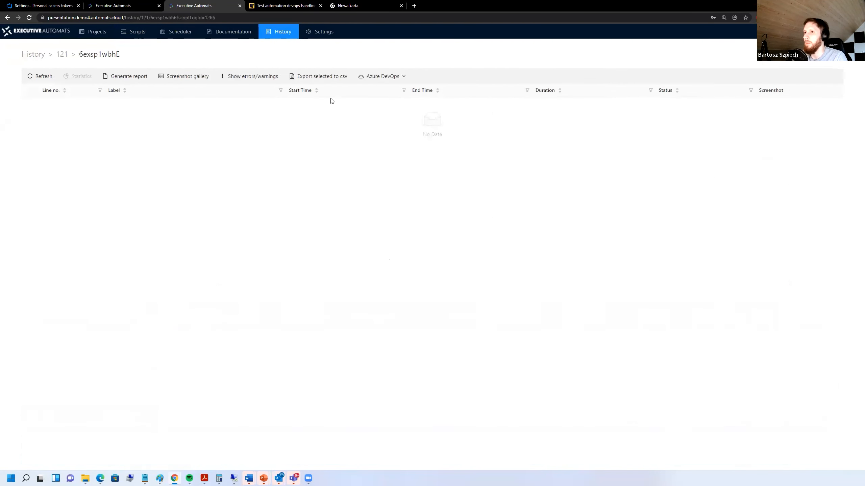
{"action": "left_click", "coordinate": [252, 77]}
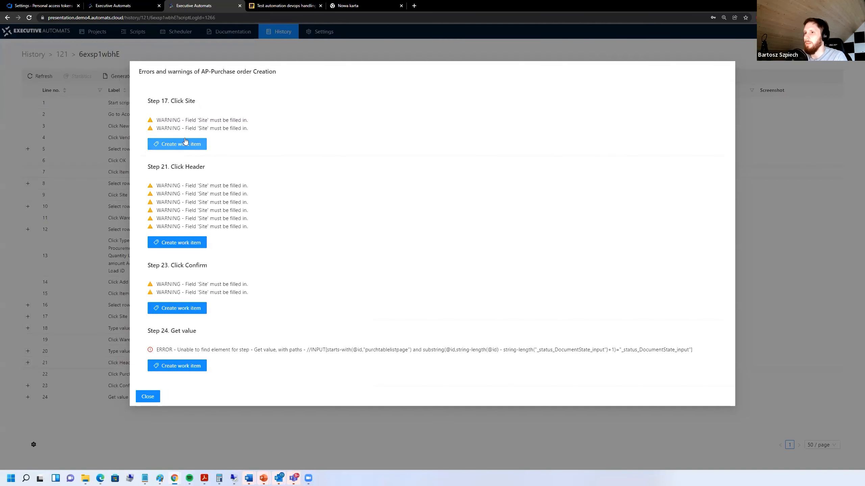
{"action": "left_click", "coordinate": [147, 397]}
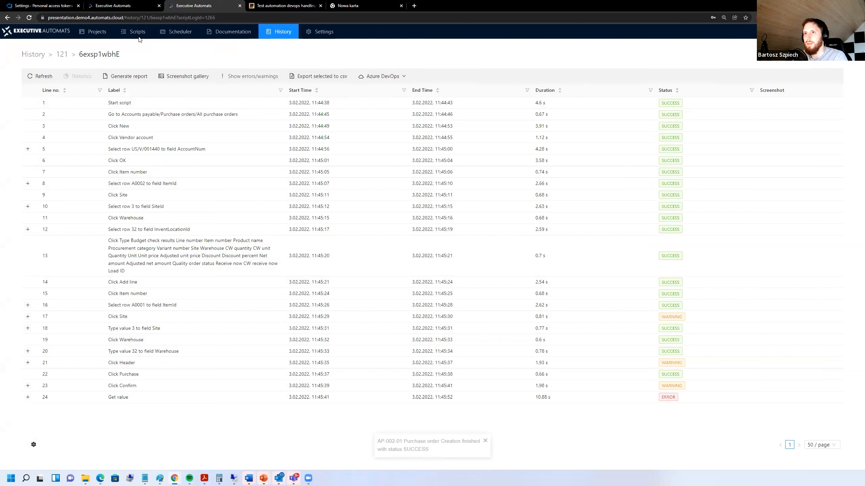
Download the English documentation ap_002_01_purchase_order_creation_en of the AP-002-01 Purchase order Creation script and open the downloaded document.
{"action": "left_click", "coordinate": [130, 6]}
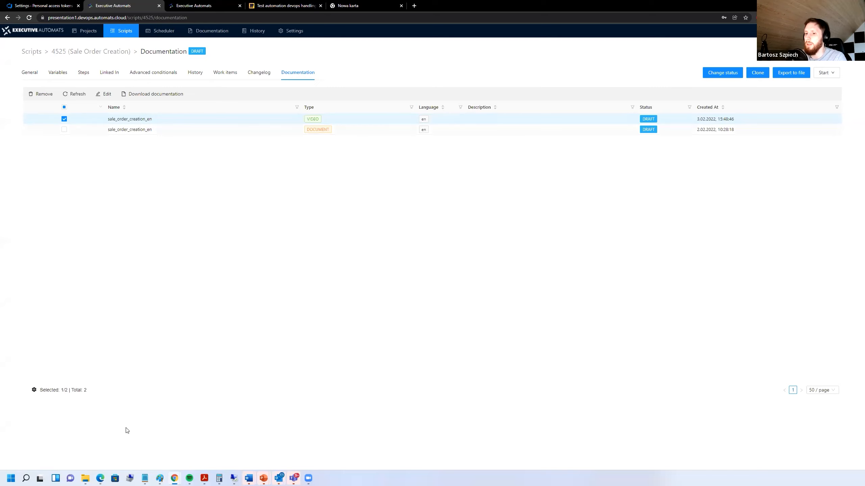
{"action": "left_click", "coordinate": [205, 6]}
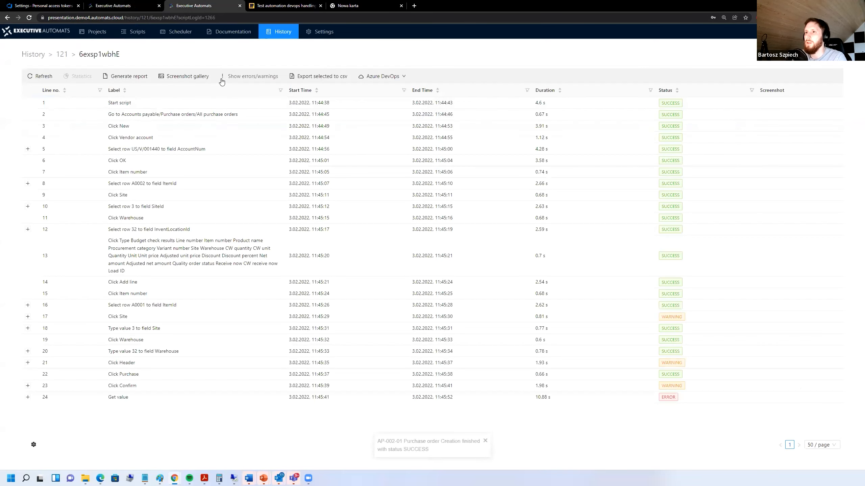
{"action": "left_click", "coordinate": [143, 33]}
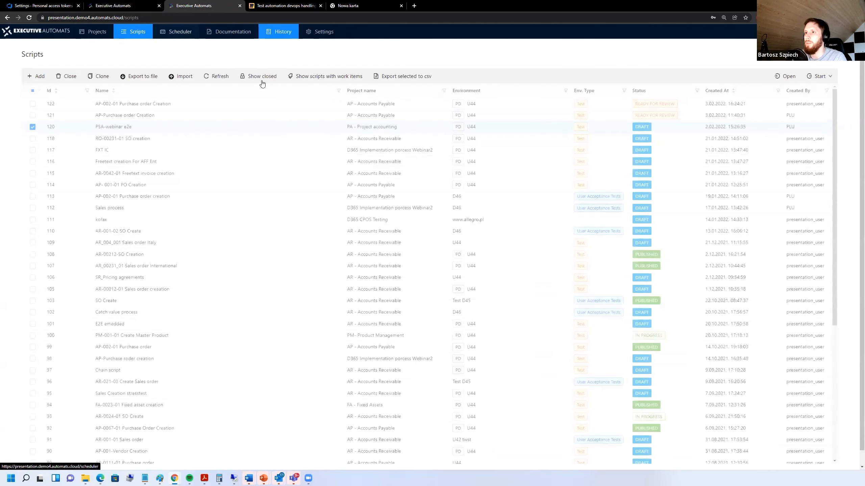
{"action": "left_click", "coordinate": [145, 104]}
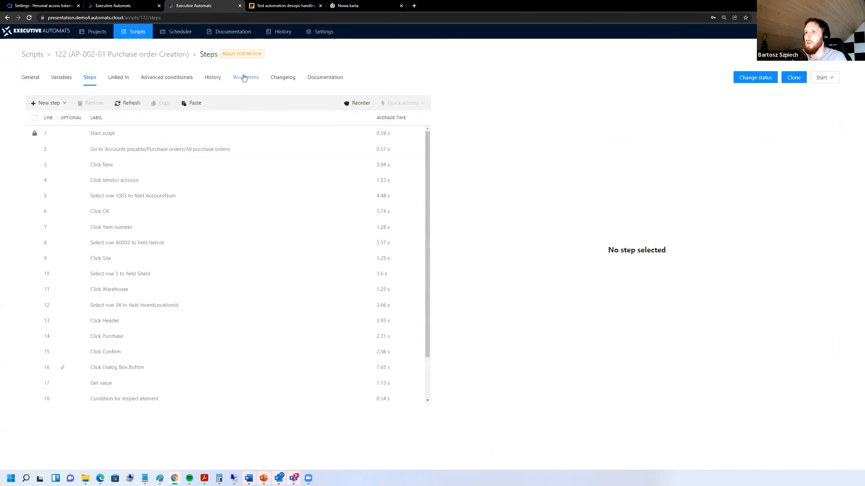
{"action": "left_click", "coordinate": [332, 78]}
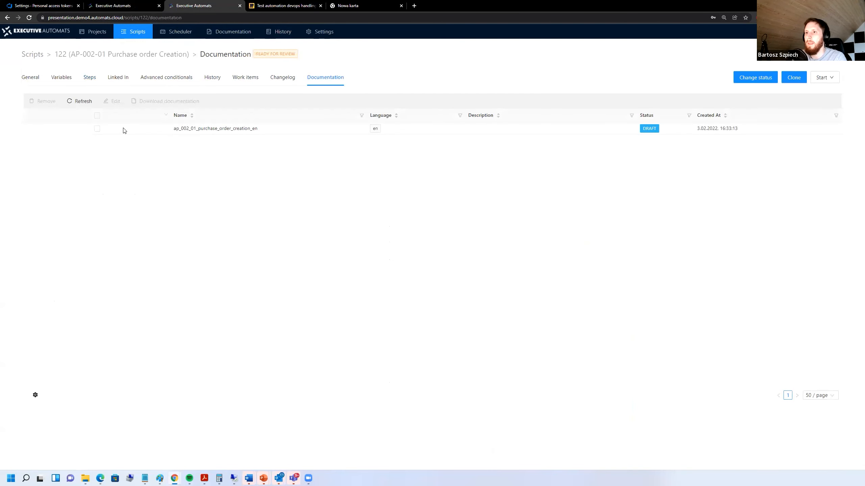
{"action": "left_click", "coordinate": [97, 128]}
{"action": "left_click", "coordinate": [169, 101]}
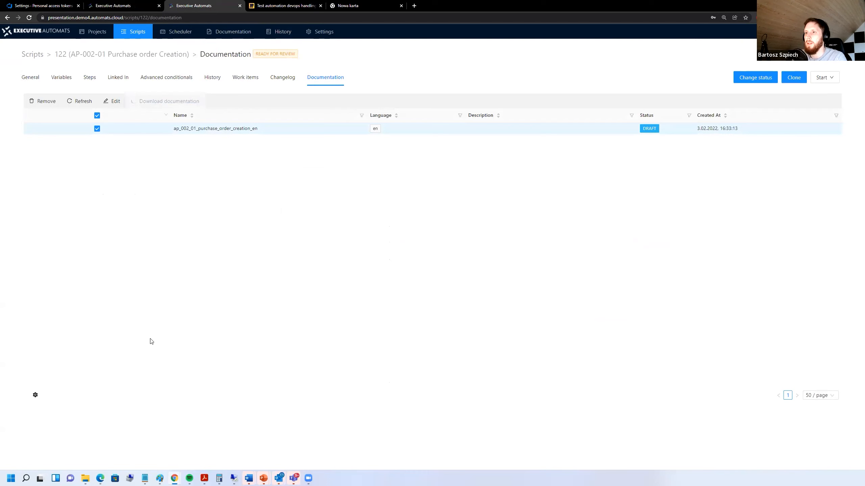
{"action": "left_click", "coordinate": [48, 458]}
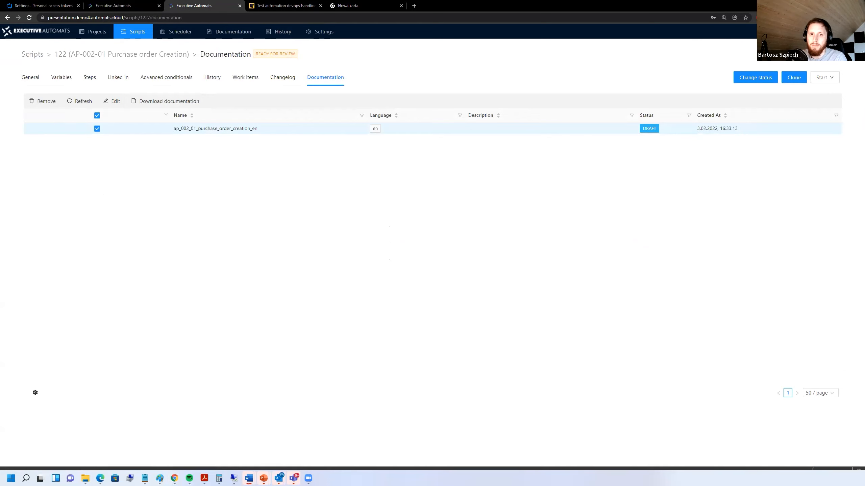
Examine the generated purchase order document's step headings, screenshots and step messages through to the Purchase order confirmations step.
{"action": "scroll", "coordinate": [345, 293], "scroll_direction": "down", "scroll_amount": 10}
{"action": "scroll", "coordinate": [377, 305], "scroll_direction": "down", "scroll_amount": 8}
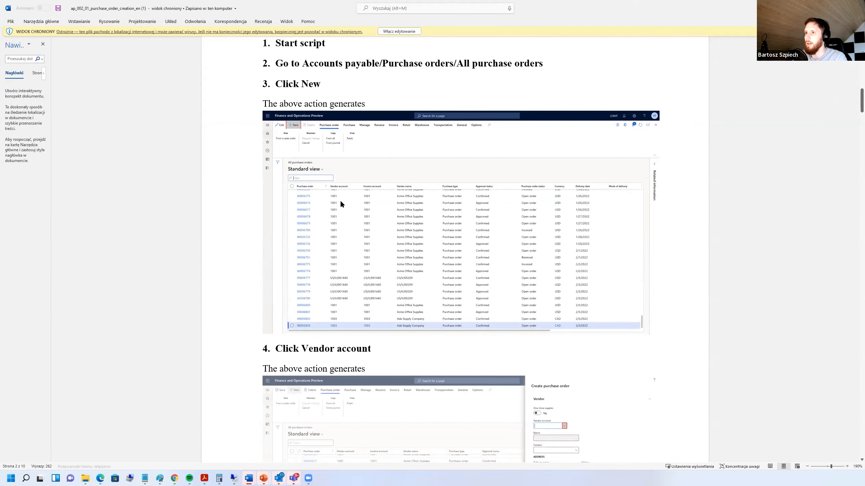
{"action": "scroll", "coordinate": [341, 203], "scroll_direction": "down", "scroll_amount": 6}
{"action": "scroll", "coordinate": [545, 281], "scroll_direction": "down", "scroll_amount": 20}
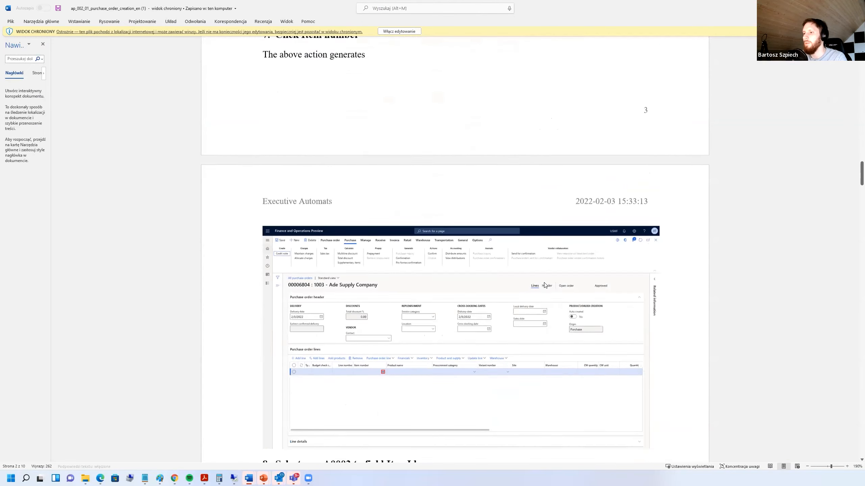
{"action": "scroll", "coordinate": [544, 285], "scroll_direction": "down", "scroll_amount": 5}
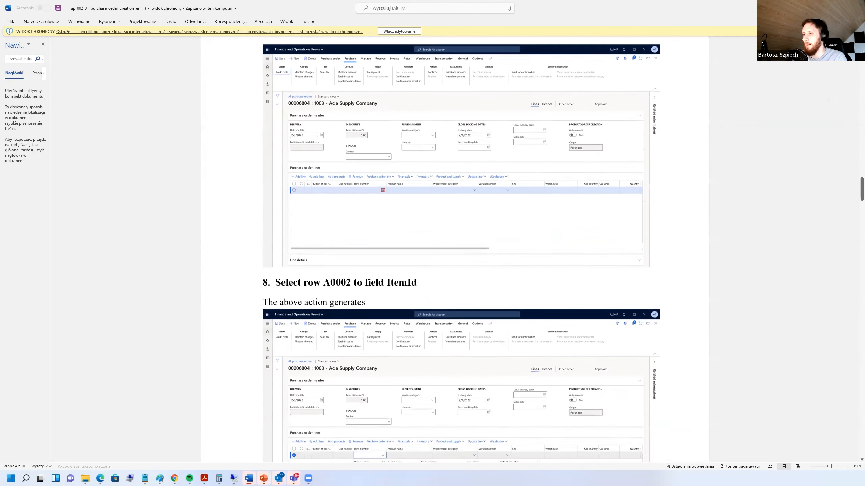
{"action": "scroll", "coordinate": [427, 295], "scroll_direction": "down", "scroll_amount": 15}
{"action": "scroll", "coordinate": [410, 288], "scroll_direction": "down", "scroll_amount": 15}
{"action": "scroll", "coordinate": [404, 287], "scroll_direction": "down", "scroll_amount": 15}
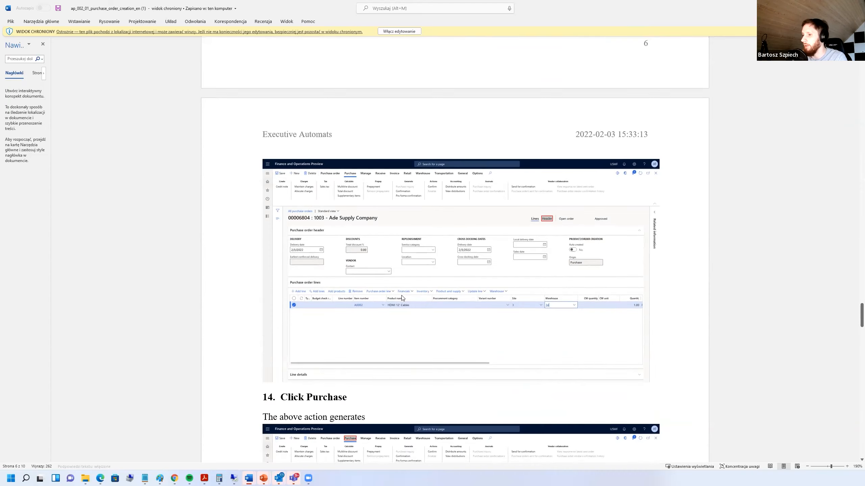
{"action": "scroll", "coordinate": [402, 297], "scroll_direction": "down", "scroll_amount": 15}
{"action": "scroll", "coordinate": [541, 256], "scroll_direction": "down", "scroll_amount": 15}
{"action": "scroll", "coordinate": [380, 226], "scroll_direction": "down", "scroll_amount": 15}
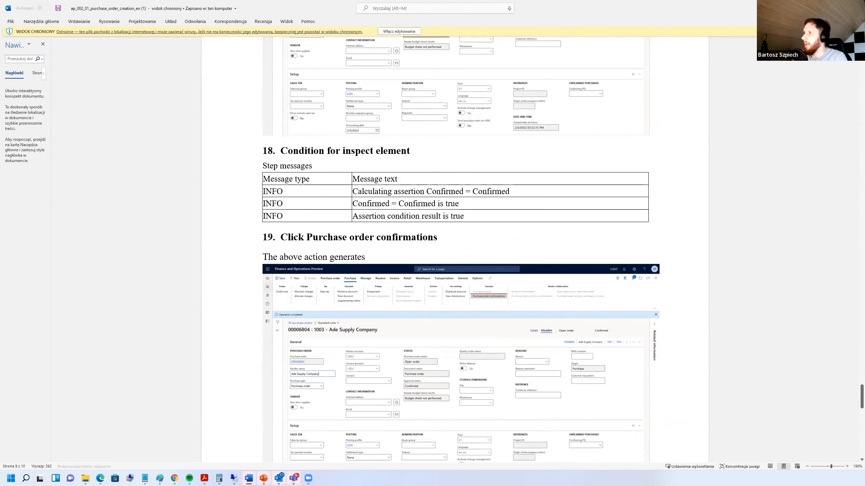
Download the video documentation sale_order_creation_en of the Sale Order Creation script and open the downloaded file.
{"action": "key", "text": "alt+Tab"}
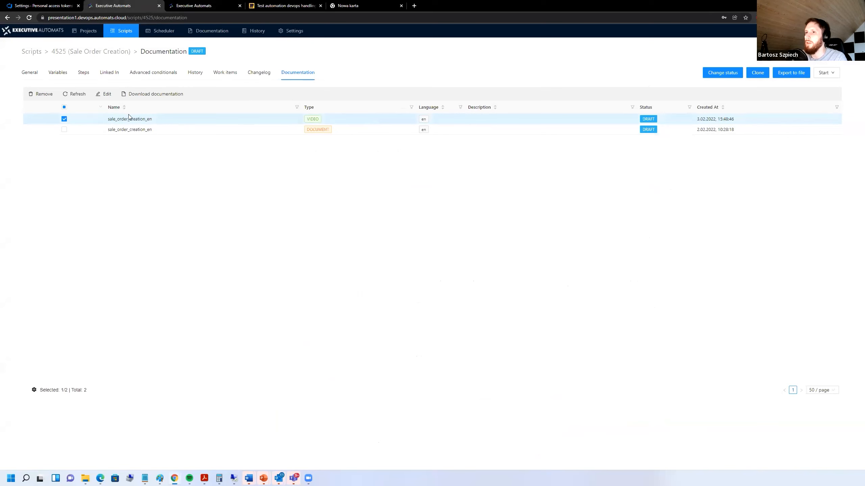
{"action": "left_click", "coordinate": [155, 94]}
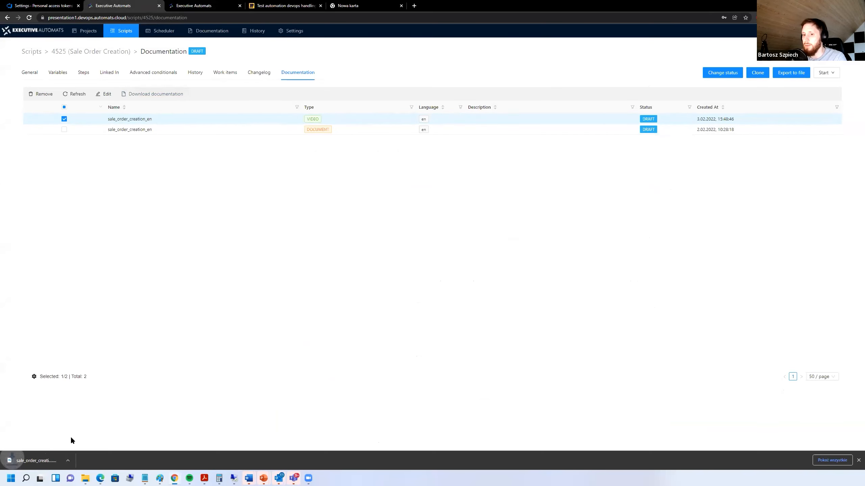
{"action": "left_click", "coordinate": [40, 460]}
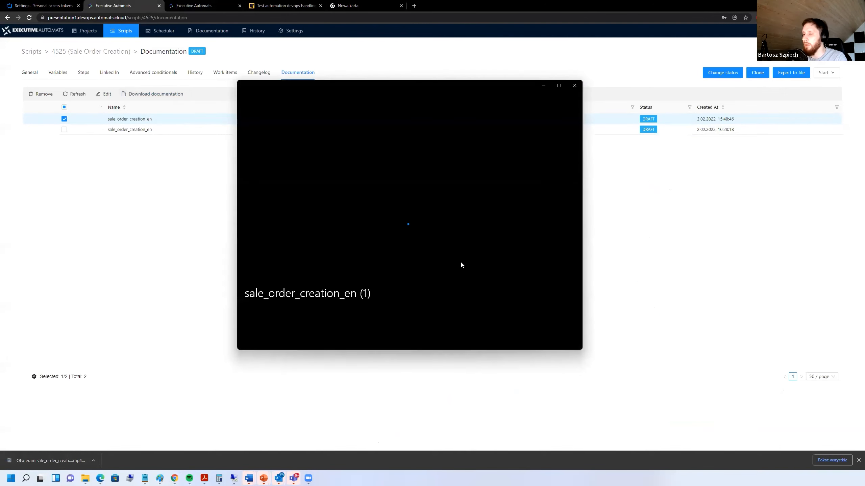
Skim through the sale order creation video from the order list to the sales order lines and close the player.
{"action": "left_click", "coordinate": [336, 318]}
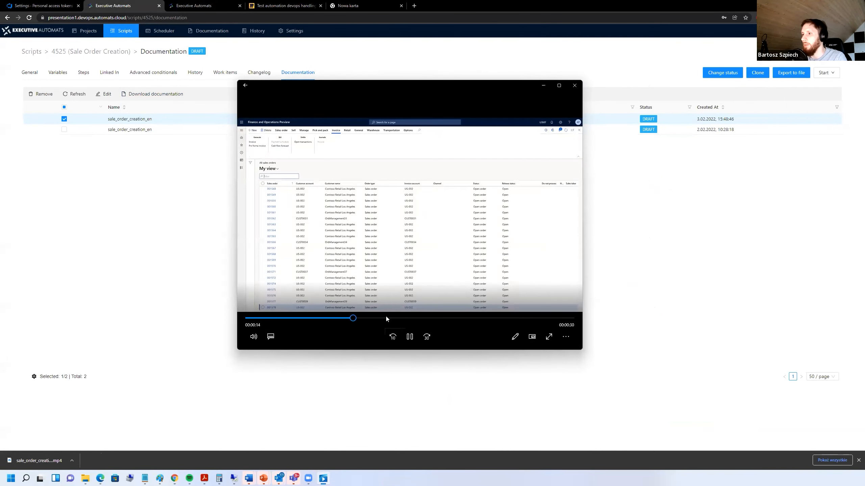
{"action": "left_click", "coordinate": [384, 318]}
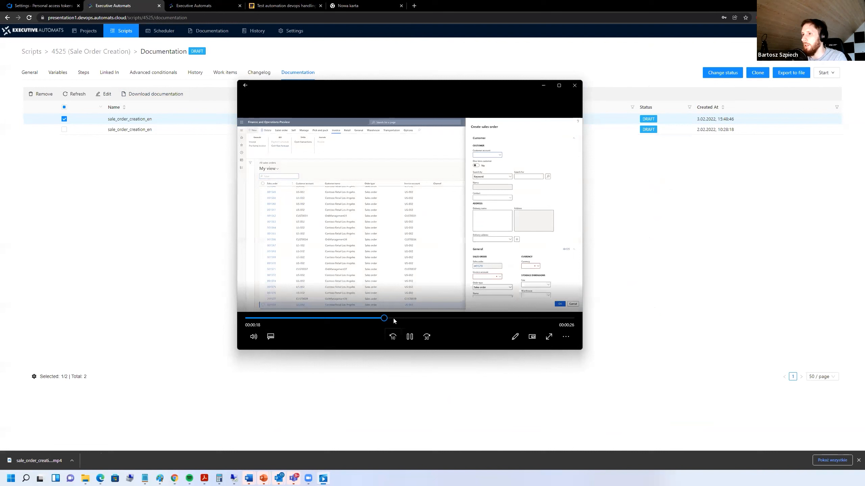
{"action": "left_click", "coordinate": [416, 318]}
{"action": "left_click", "coordinate": [448, 319]}
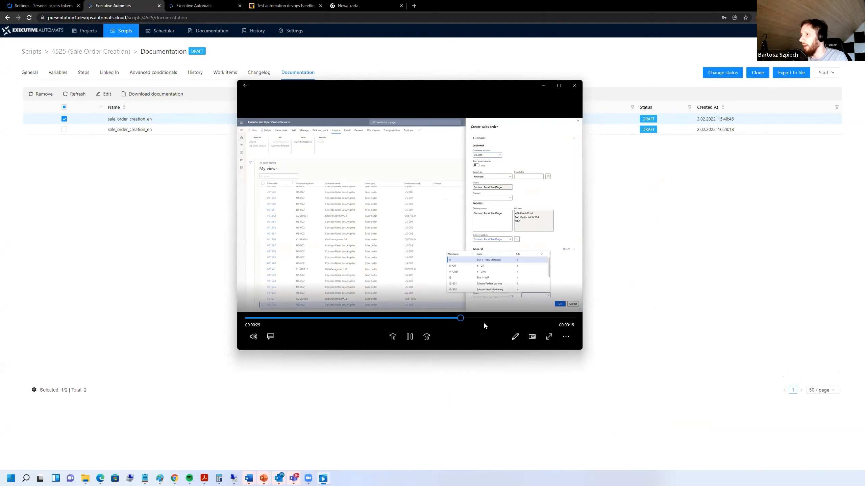
{"action": "left_click", "coordinate": [487, 318]}
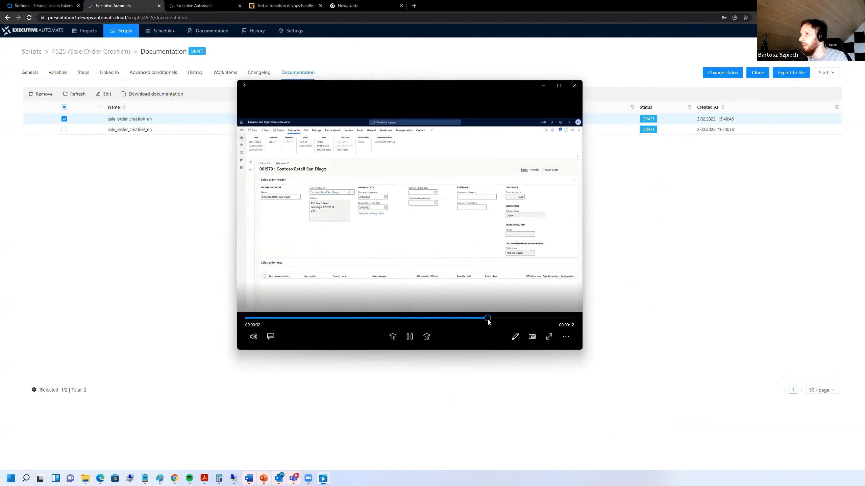
{"action": "left_click", "coordinate": [509, 318]}
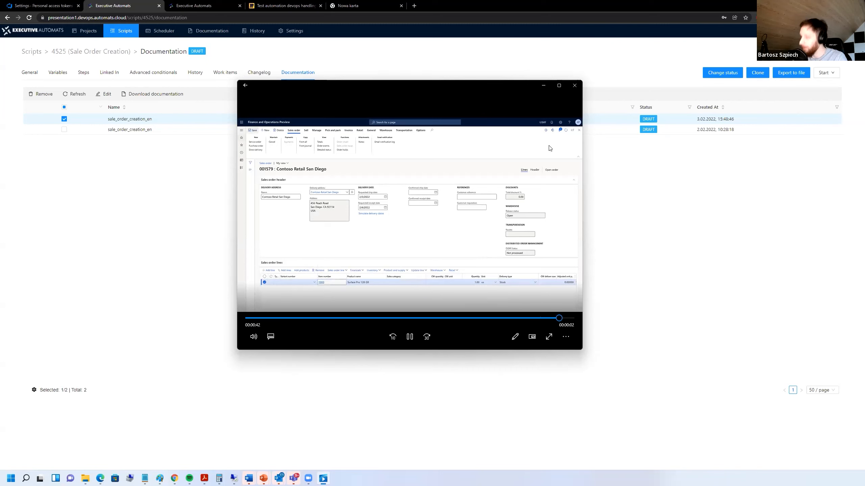
{"action": "left_click", "coordinate": [575, 85]}
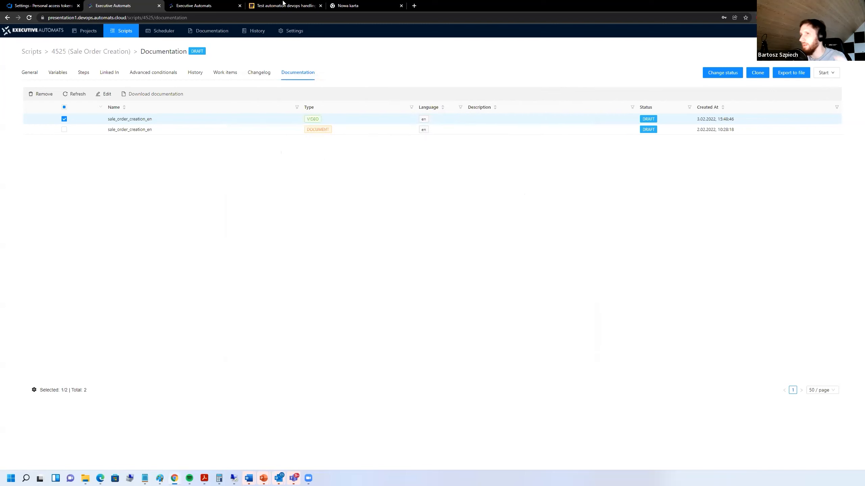
Switch to the Test automation devops handling board in Miro and view its Manual testing test plan.
{"action": "left_click", "coordinate": [202, 5]}
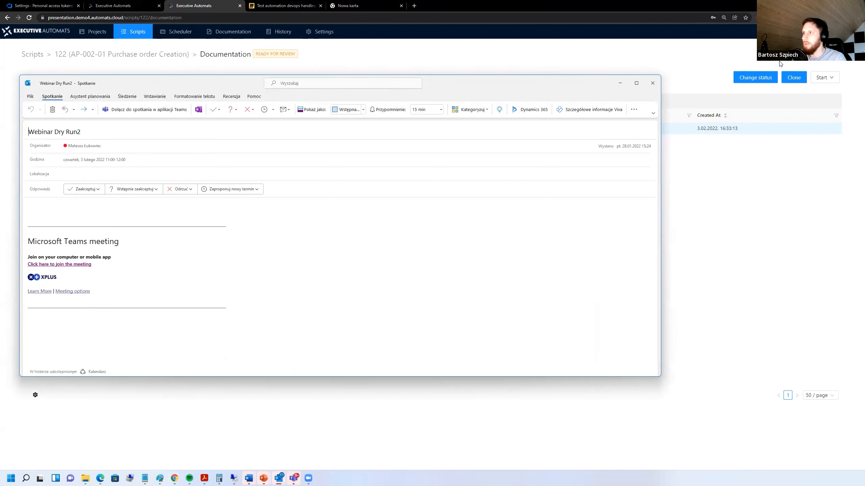
{"action": "left_click", "coordinate": [285, 6]}
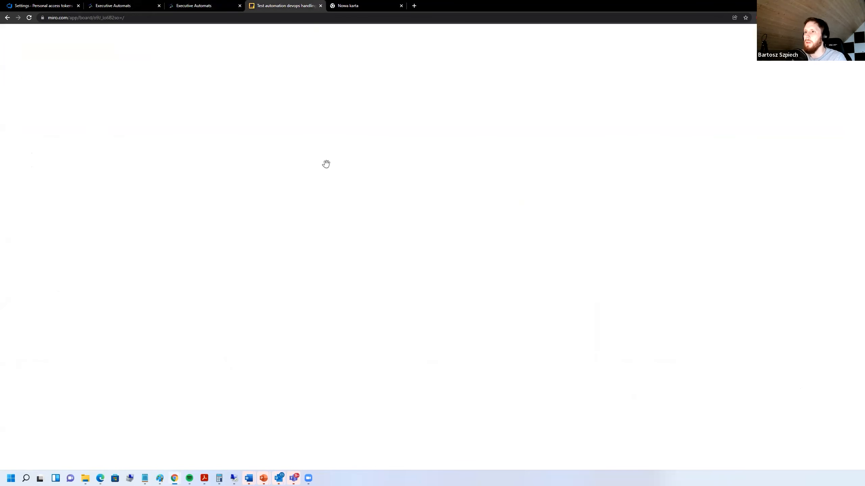
{"action": "scroll", "coordinate": [523, 118], "scroll_direction": "right", "scroll_amount": 5}
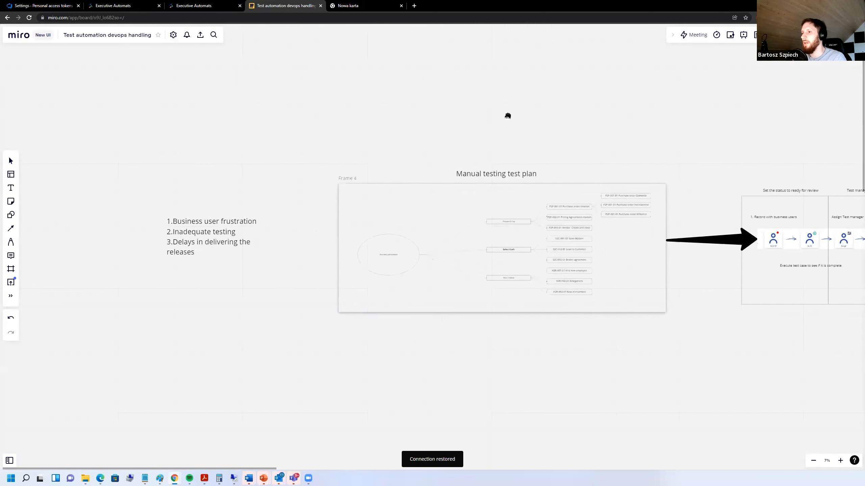
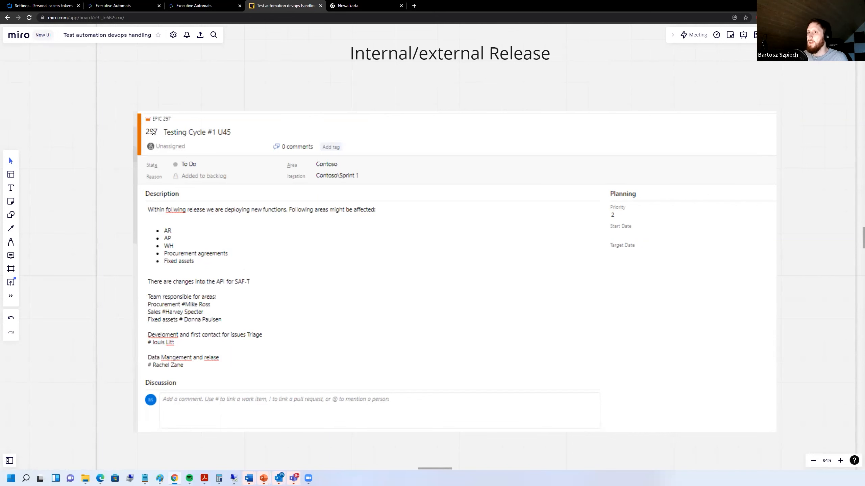
Examine the Internal/external Release epic Testing Cycle #1 U45 and its list of area testing tasks on the board.
{"action": "scroll", "coordinate": [301, 264], "scroll_direction": "down", "scroll_amount": 3}
{"action": "left_click_drag", "start_coordinate": [395, 380], "coordinate": [356, 322]}
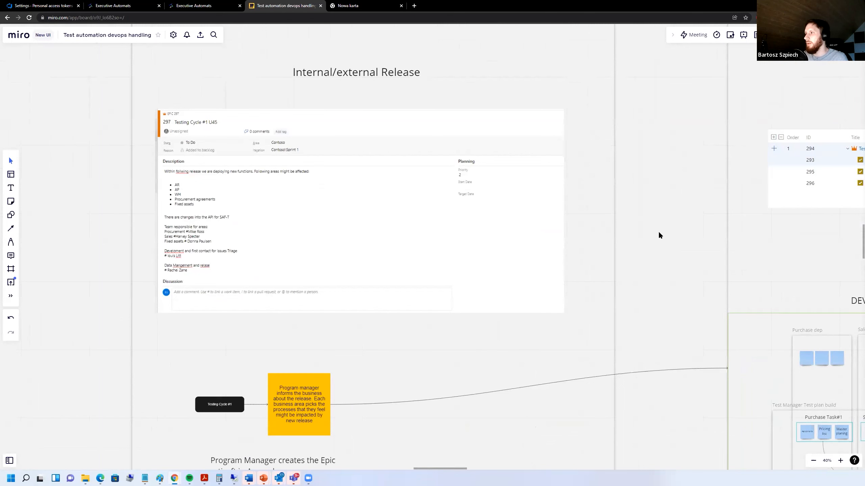
{"action": "left_click_drag", "start_coordinate": [475, 238], "coordinate": [335, 238]}
{"action": "left_click_drag", "start_coordinate": [659, 255], "coordinate": [510, 279]}
{"action": "left_click_drag", "start_coordinate": [616, 217], "coordinate": [496, 233]}
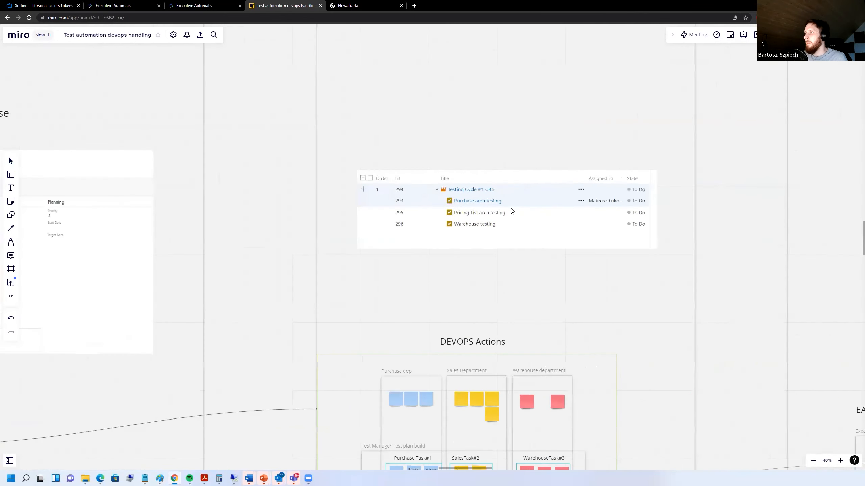
{"action": "scroll", "coordinate": [512, 211], "scroll_direction": "up", "scroll_amount": 5}
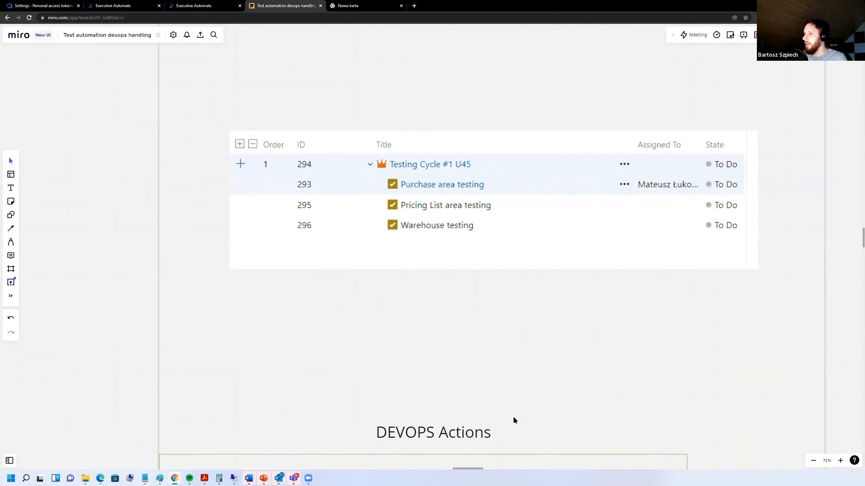
{"action": "scroll", "coordinate": [513, 416], "scroll_direction": "down", "scroll_amount": 3}
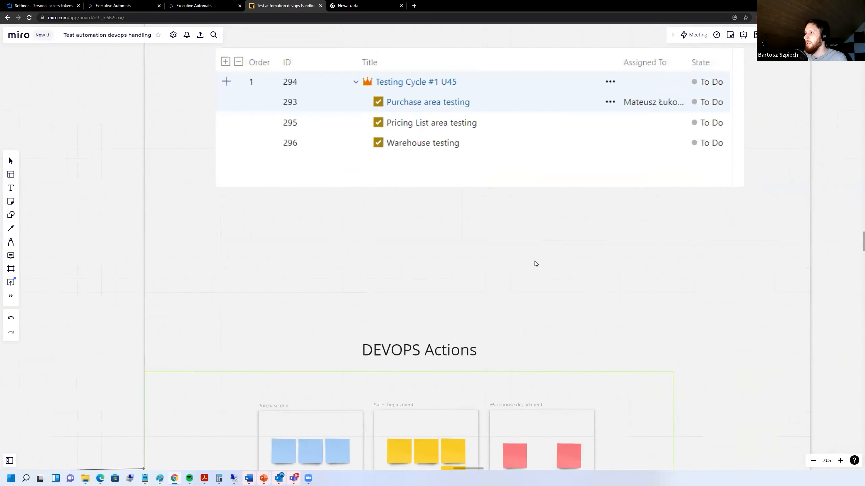
{"action": "scroll", "coordinate": [456, 142], "scroll_direction": "up", "scroll_amount": 2}
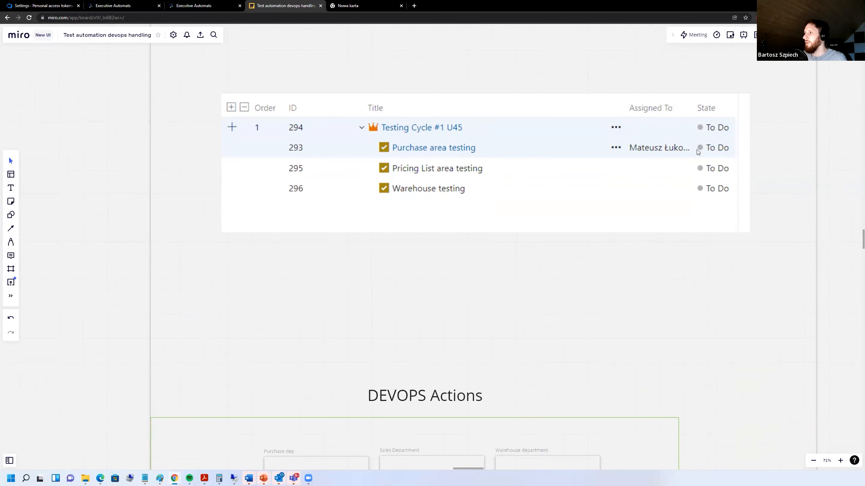
Examine the DEVOPS Actions department tasks and follow their connections to the EA test build and execution frame.
{"action": "scroll", "coordinate": [543, 185], "scroll_direction": "down", "scroll_amount": 8}
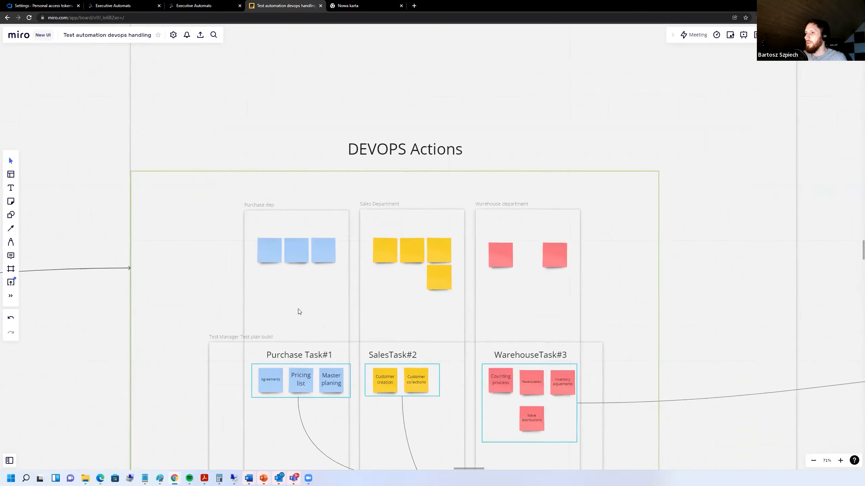
{"action": "scroll", "coordinate": [359, 242], "scroll_direction": "down", "scroll_amount": 3}
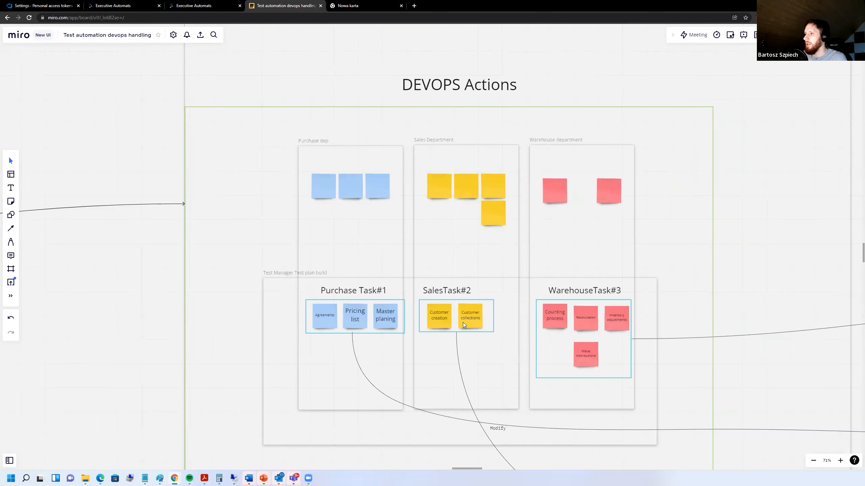
{"action": "scroll", "coordinate": [553, 192], "scroll_direction": "right", "scroll_amount": 2}
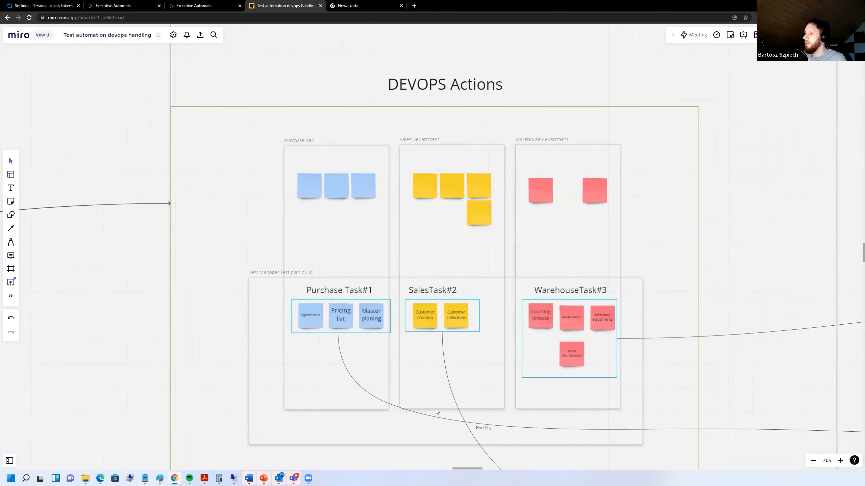
{"action": "left_click_drag", "start_coordinate": [610, 240], "coordinate": [425, 222]}
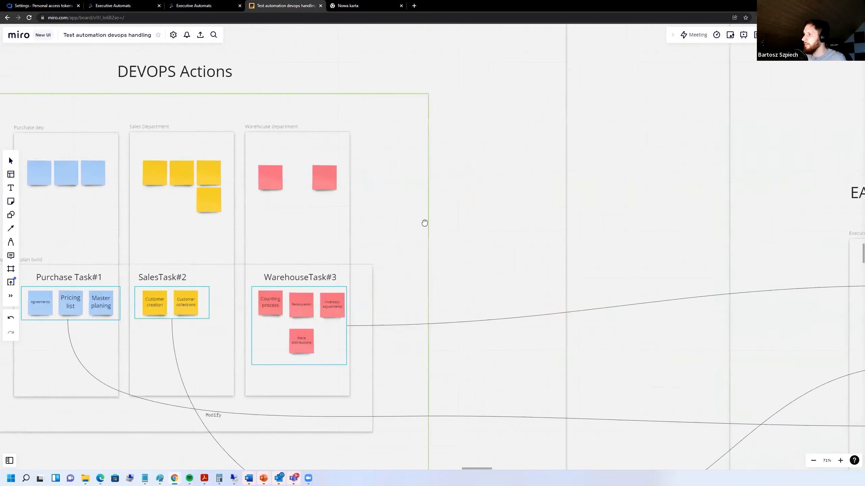
{"action": "left_click_drag", "start_coordinate": [546, 247], "coordinate": [419, 214]}
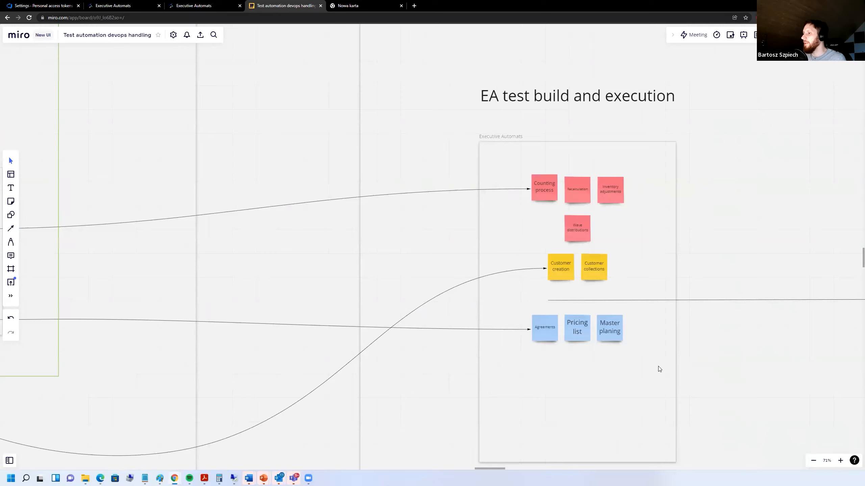
Examine the test task's description and result comment on the board, along with the DEVOPS results distribution frame below it.
{"action": "scroll", "coordinate": [627, 336], "scroll_direction": "down", "scroll_amount": 5}
{"action": "left_click_drag", "start_coordinate": [680, 280], "coordinate": [593, 249]}
{"action": "left_click_drag", "start_coordinate": [621, 211], "coordinate": [267, 254]}
{"action": "left_click_drag", "start_coordinate": [493, 304], "coordinate": [306, 259]}
{"action": "left_click_drag", "start_coordinate": [700, 264], "coordinate": [626, 310]}
{"action": "left_click_drag", "start_coordinate": [628, 190], "coordinate": [526, 251]}
{"action": "left_click_drag", "start_coordinate": [474, 209], "coordinate": [440, 311]}
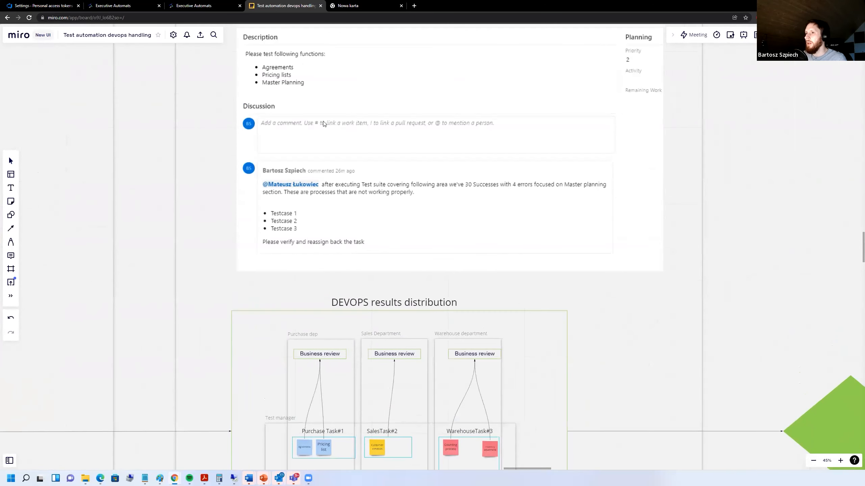
{"action": "left_click_drag", "start_coordinate": [324, 123], "coordinate": [329, 159]}
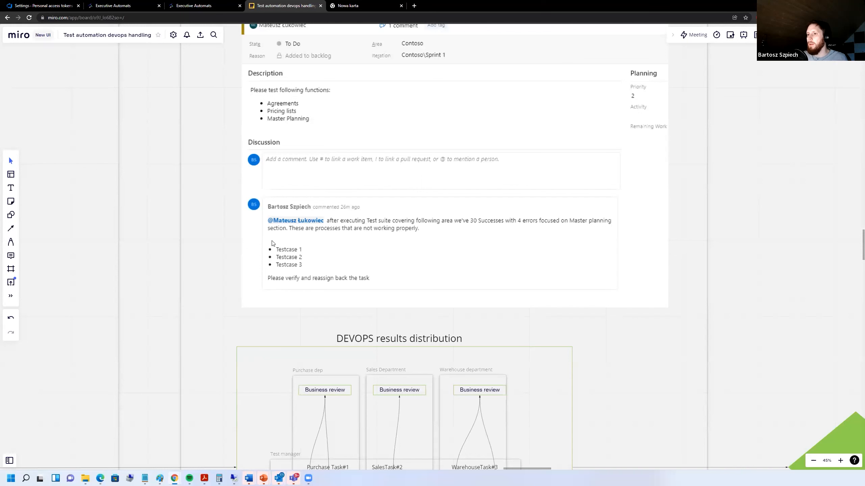
{"action": "scroll", "coordinate": [330, 308], "scroll_direction": "down", "scroll_amount": 5}
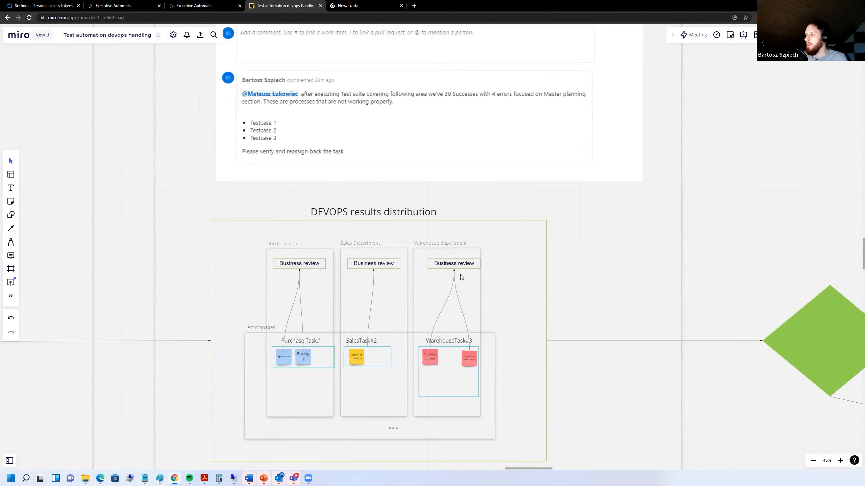
Follow the flow from the results distribution through the green decision diamond and examine the Results approved frame.
{"action": "scroll", "coordinate": [459, 257], "scroll_direction": "right", "scroll_amount": 10}
{"action": "scroll", "coordinate": [459, 256], "scroll_direction": "down", "scroll_amount": 2}
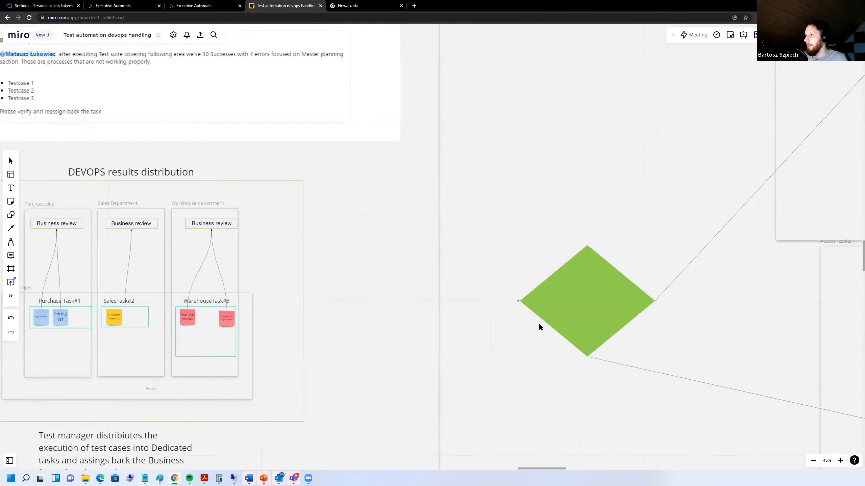
{"action": "scroll", "coordinate": [359, 185], "scroll_direction": "right", "scroll_amount": 10}
{"action": "scroll", "coordinate": [358, 186], "scroll_direction": "down", "scroll_amount": 3}
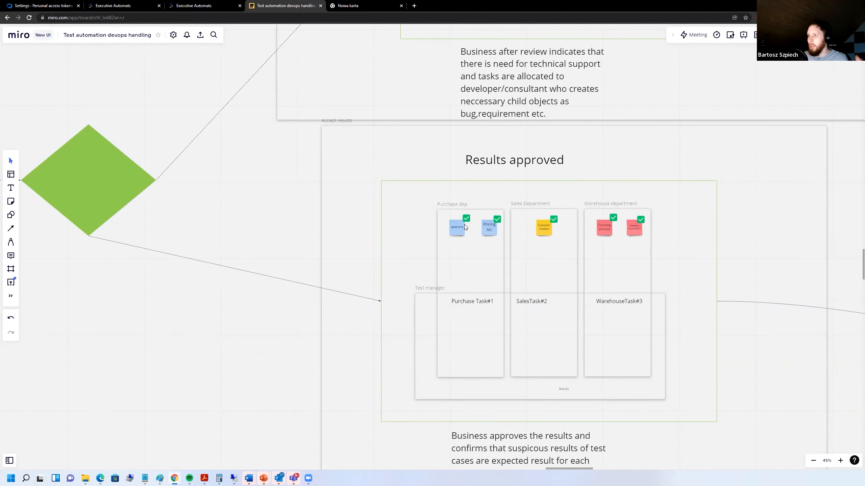
{"action": "scroll", "coordinate": [551, 220], "scroll_direction": "right", "scroll_amount": 2}
{"action": "left_click_drag", "start_coordinate": [550, 219], "coordinate": [547, 216]}
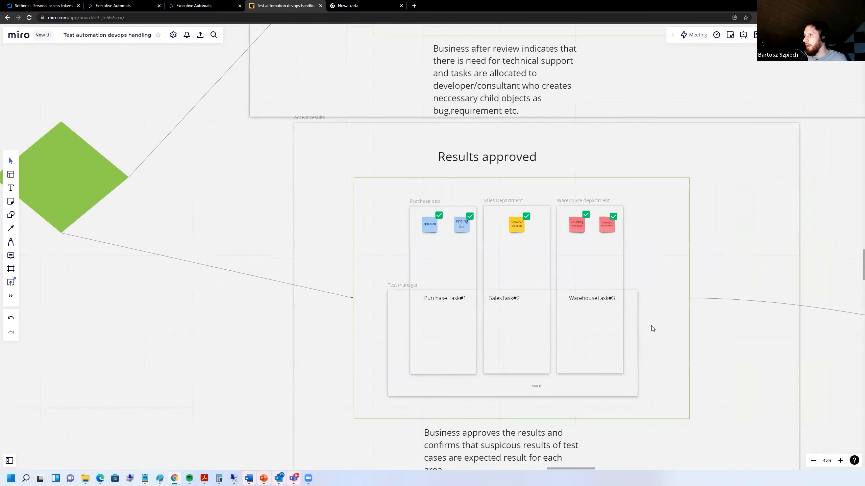
{"action": "scroll", "coordinate": [728, 269], "scroll_direction": "right", "scroll_amount": 3}
{"action": "scroll", "coordinate": [695, 239], "scroll_direction": "down", "scroll_amount": 1}
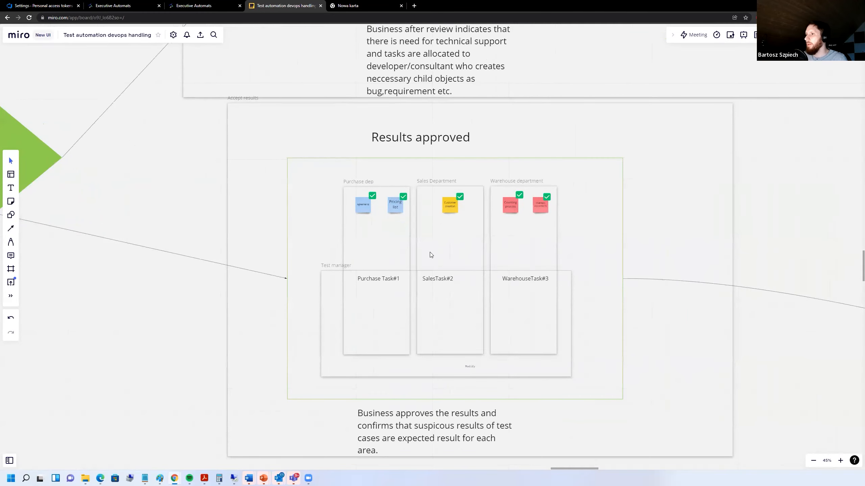
Follow the approved results to the Success frame and examine the Testing Cycle #1 U45 backlog states and the finish flag.
{"action": "scroll", "coordinate": [608, 245], "scroll_direction": "right", "scroll_amount": 10}
{"action": "scroll", "coordinate": [722, 243], "scroll_direction": "down", "scroll_amount": 2}
{"action": "scroll", "coordinate": [637, 228], "scroll_direction": "right", "scroll_amount": 8}
{"action": "scroll", "coordinate": [645, 265], "scroll_direction": "up", "scroll_amount": 3}
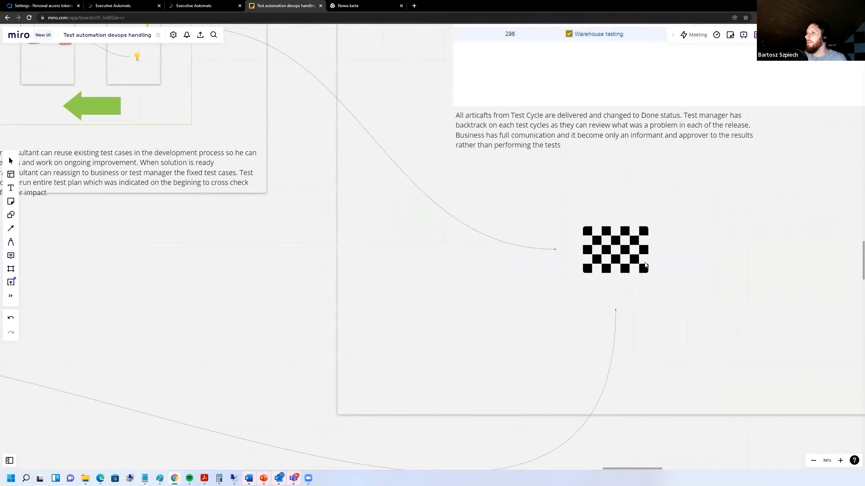
{"action": "scroll", "coordinate": [645, 264], "scroll_direction": "up", "scroll_amount": 5}
{"action": "scroll", "coordinate": [630, 205], "scroll_direction": "right", "scroll_amount": 6}
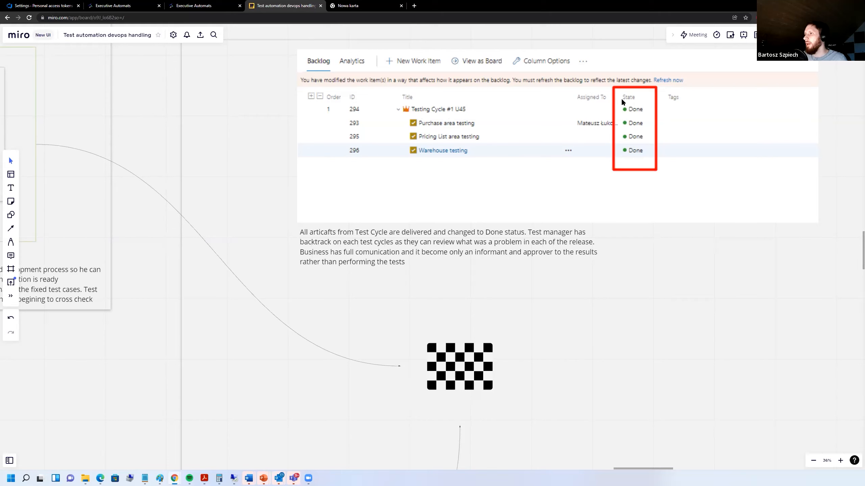
Trace the process back from the Success frame to the decision diamond and its two outcome branches.
{"action": "scroll", "coordinate": [232, 293], "scroll_direction": "down", "scroll_amount": 3}
{"action": "left_click_drag", "start_coordinate": [304, 312], "coordinate": [523, 290]}
{"action": "left_click_drag", "start_coordinate": [181, 288], "coordinate": [505, 282]}
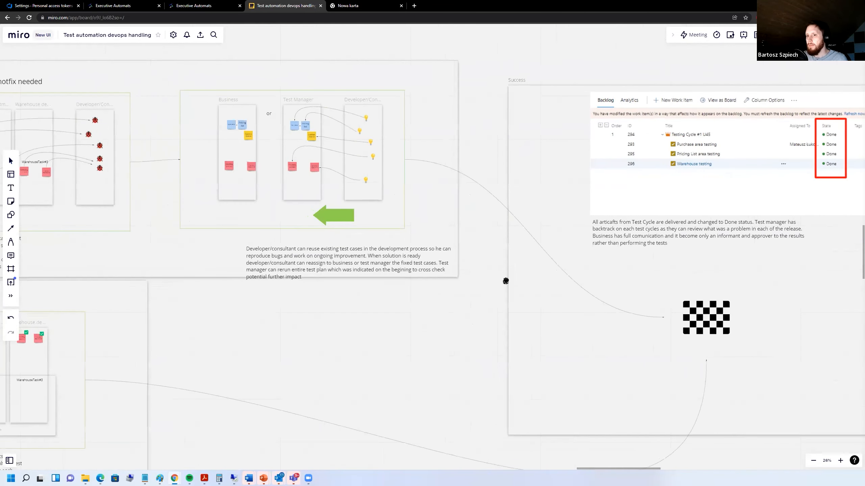
{"action": "scroll", "coordinate": [208, 261], "scroll_direction": "left", "scroll_amount": 11}
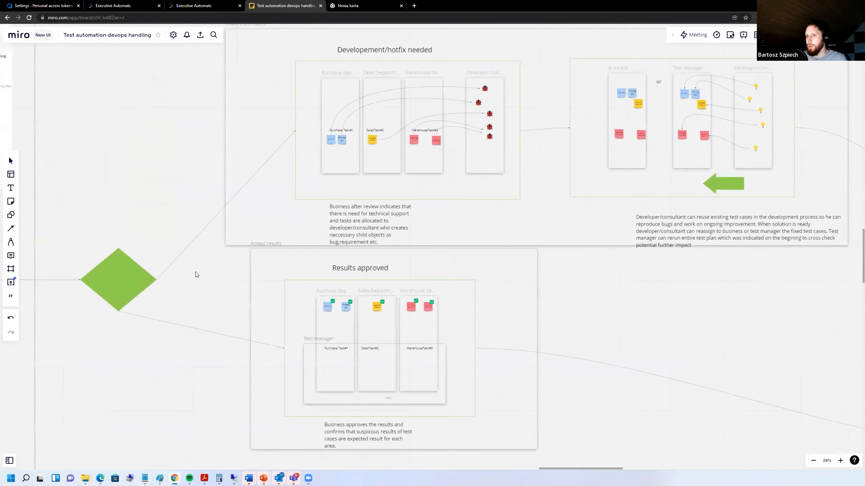
{"action": "scroll", "coordinate": [190, 270], "scroll_direction": "left", "scroll_amount": 4}
{"action": "scroll", "coordinate": [206, 269], "scroll_direction": "down", "scroll_amount": 2}
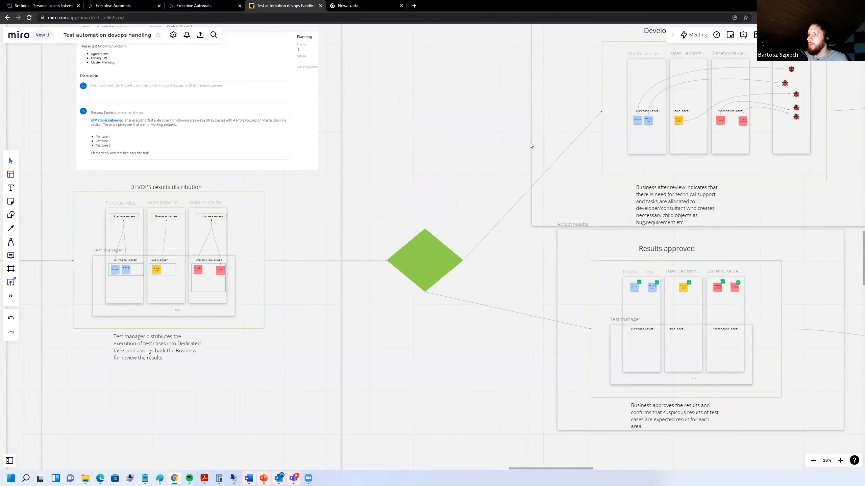
Examine the Developement/hotfix needed branch and how the department tasks connect to the Developer/Consultant bugs.
{"action": "scroll", "coordinate": [360, 217], "scroll_direction": "up", "scroll_amount": 4}
{"action": "scroll", "coordinate": [353, 261], "scroll_direction": "right", "scroll_amount": 3}
{"action": "scroll", "coordinate": [374, 255], "scroll_direction": "up", "scroll_amount": 2}
{"action": "scroll", "coordinate": [391, 249], "scroll_direction": "right", "scroll_amount": 6}
{"action": "scroll", "coordinate": [390, 249], "scroll_direction": "up", "scroll_amount": 2}
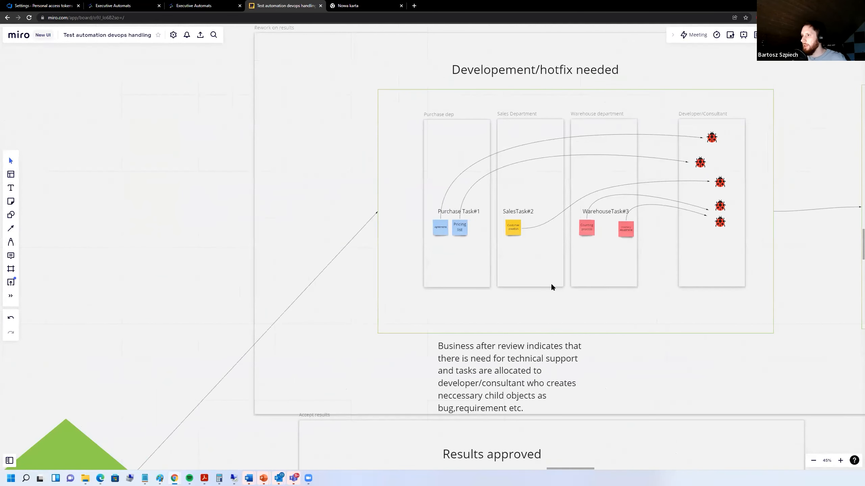
{"action": "scroll", "coordinate": [565, 310], "scroll_direction": "right", "scroll_amount": 2}
{"action": "scroll", "coordinate": [565, 310], "scroll_direction": "up", "scroll_amount": 1}
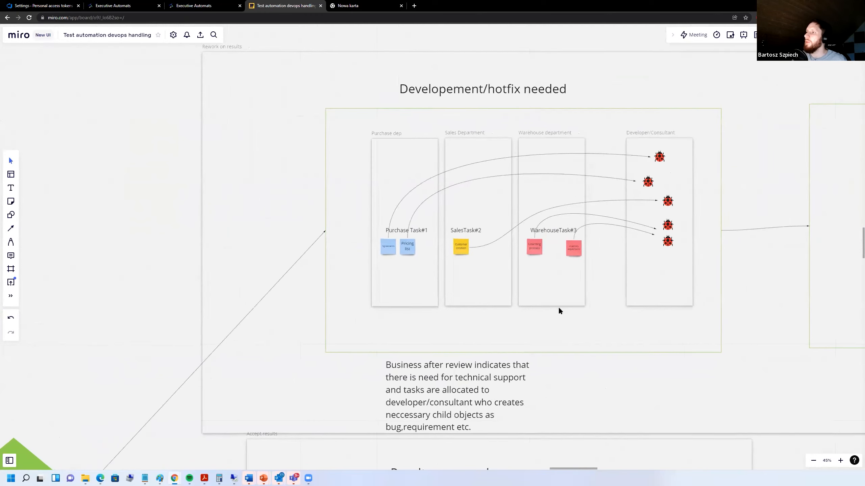
{"action": "scroll", "coordinate": [521, 342], "scroll_direction": "right", "scroll_amount": 2}
{"action": "scroll", "coordinate": [522, 341], "scroll_direction": "up", "scroll_amount": 1}
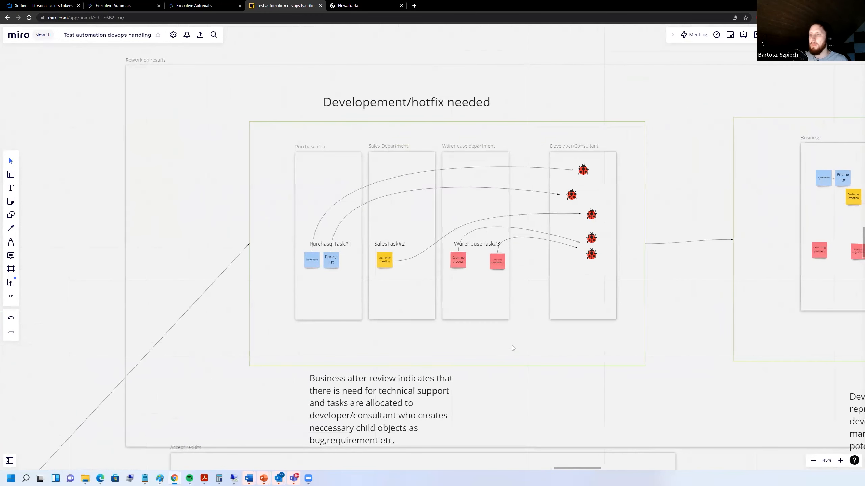